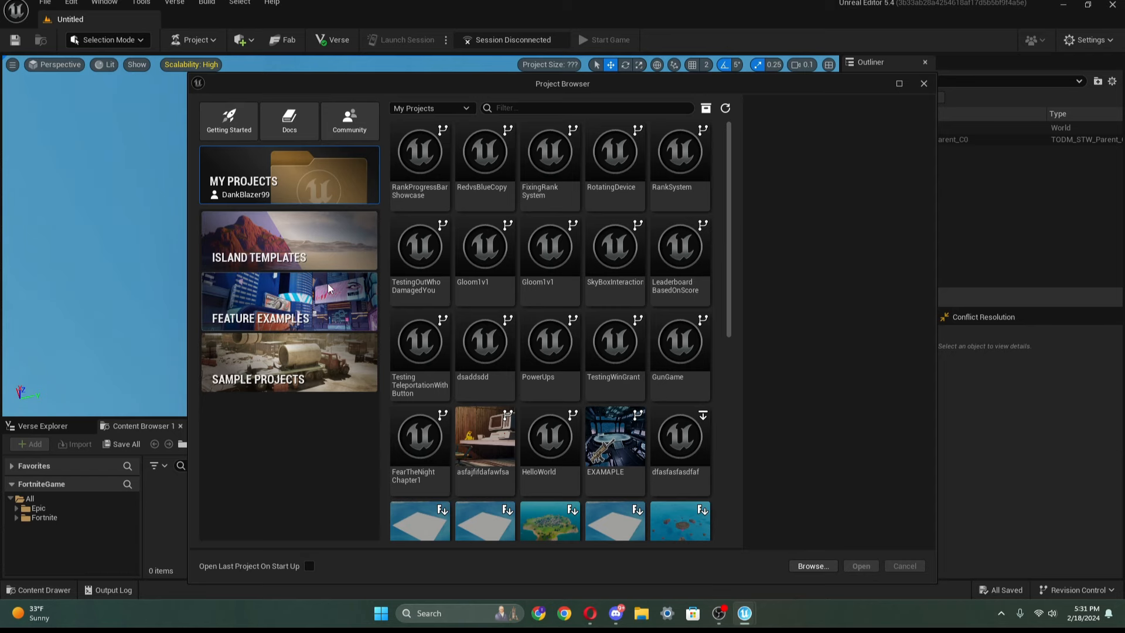
Step: Create a project from the Blank island template named RankSystemTutorialWProgressBar
{"action": "left_click", "coordinate": [328, 264]}
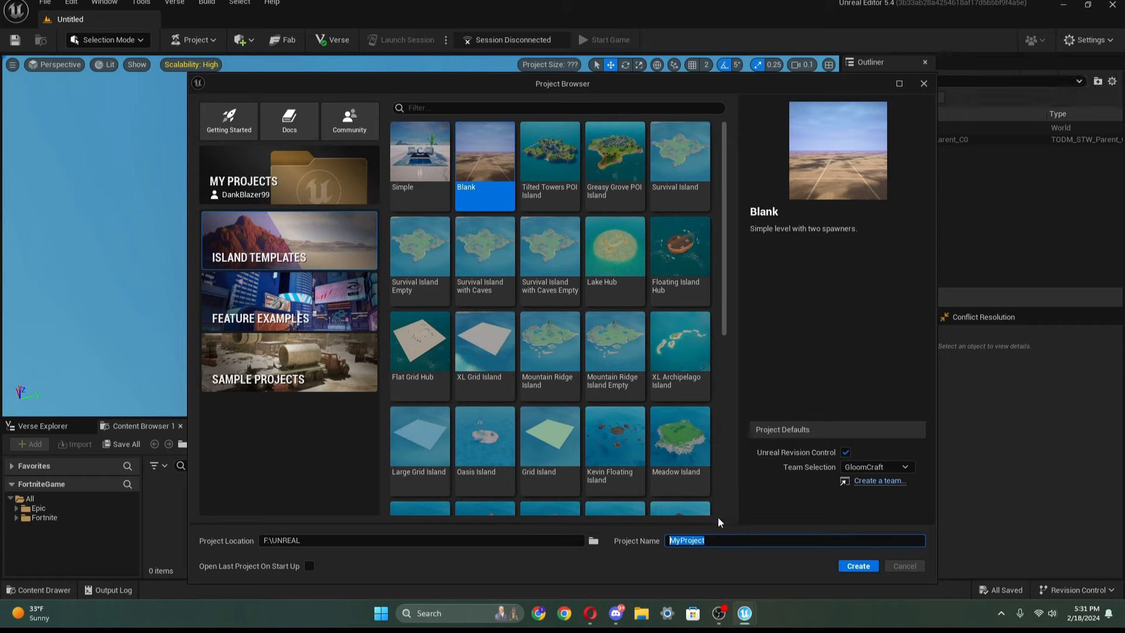
{"action": "key", "text": "BackSpace"}
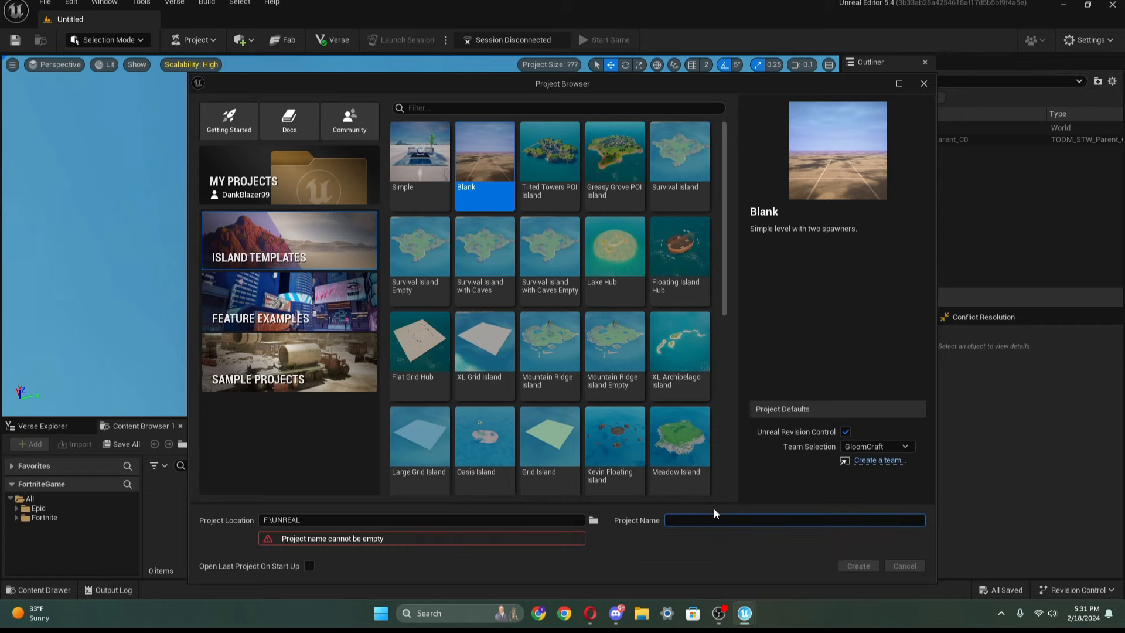
{"action": "type", "text": "Rank"}
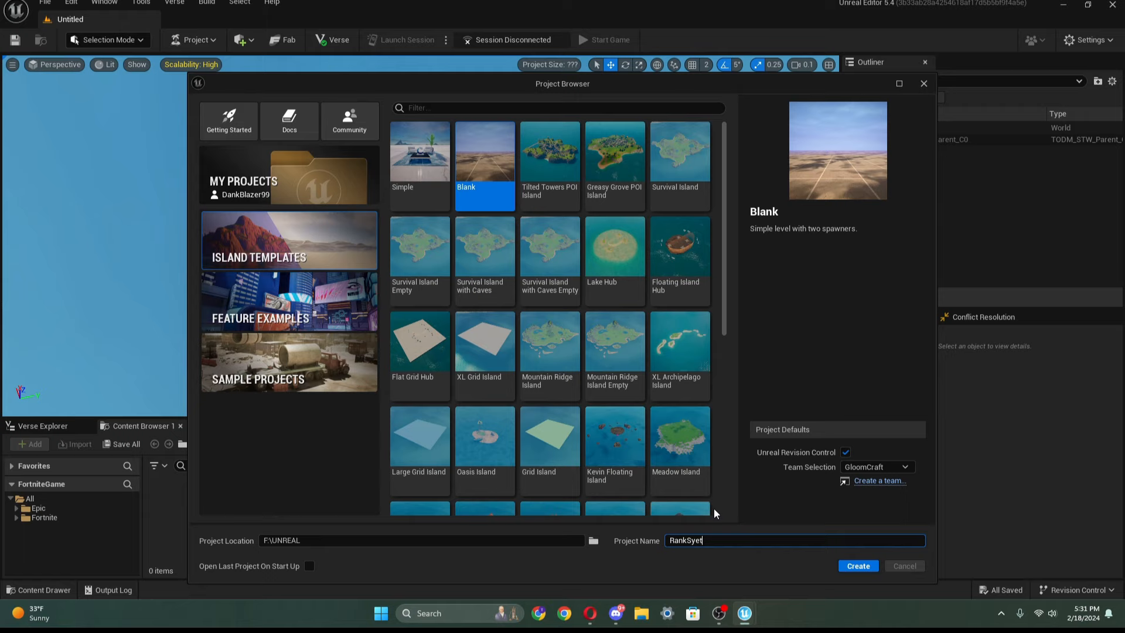
{"action": "type", "text": "SystemTutr"}
{"action": "type", "text": "rialWithpr"}
{"action": "key", "text": "BackSpace"}
{"action": "key", "text": "BackSpace"}
{"action": "type", "text": "ProgressBar"}
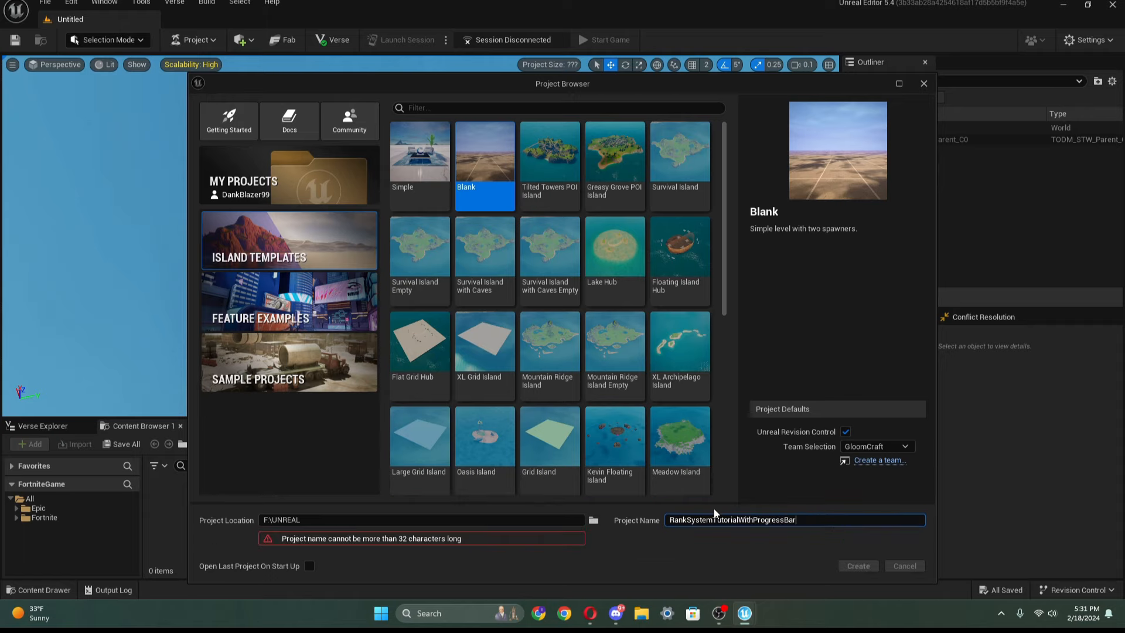
{"action": "key", "text": "BackSpace"}
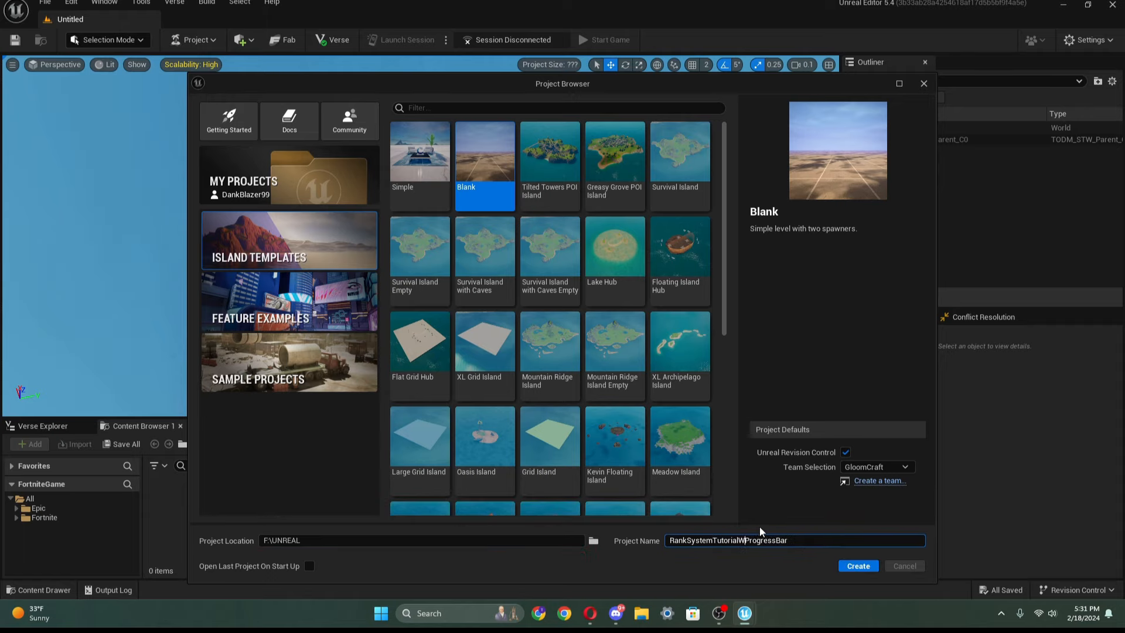
{"action": "left_click", "coordinate": [859, 566]}
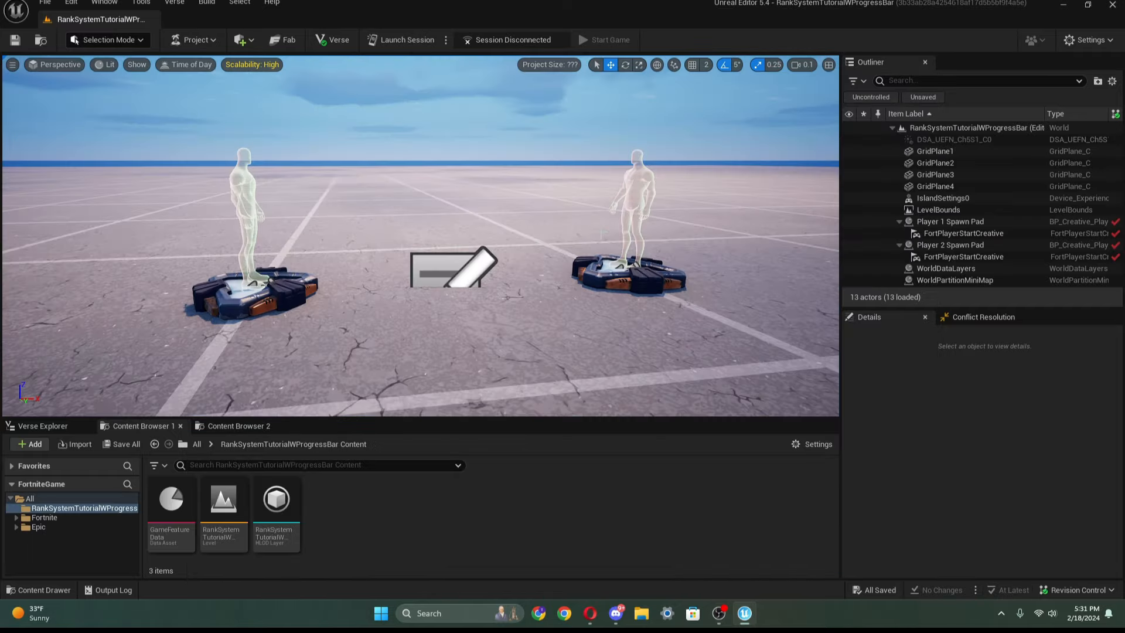
{"action": "right_click_drag", "start_coordinate": [631, 371], "coordinate": [718, 422]}
{"action": "key", "text": "w"}
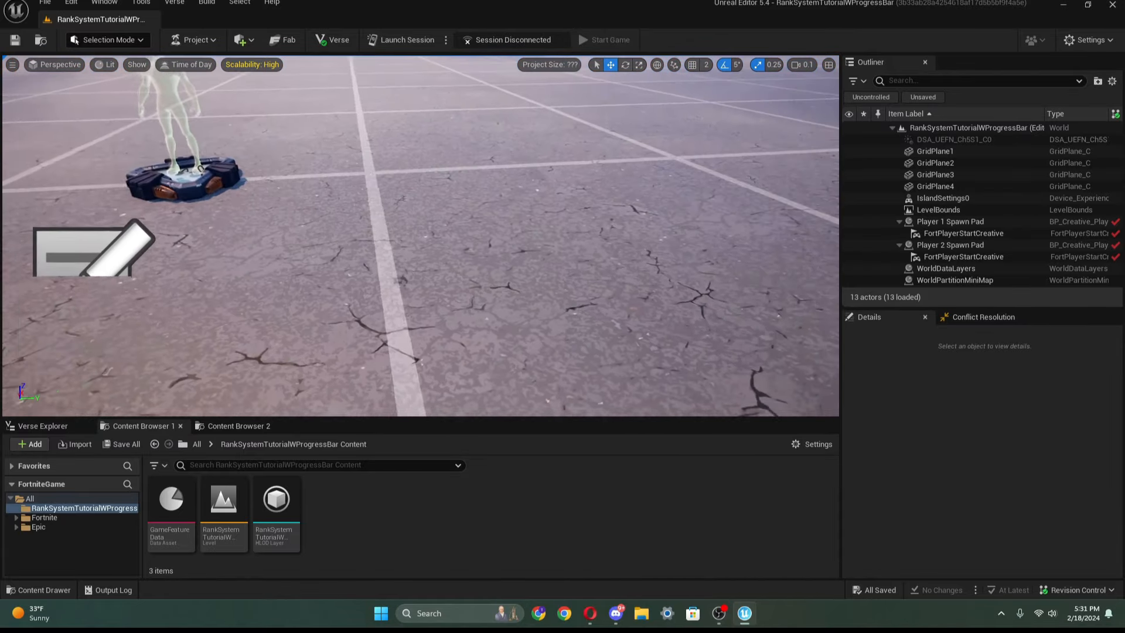
{"action": "scroll", "coordinate": [181, 326], "scroll_direction": "up", "scroll_amount": 3}
{"action": "key", "text": "a"}
{"action": "right_click_drag", "start_coordinate": [181, 327], "coordinate": [311, 276]}
Step: Add a Verse Device script named RankSystem to the project
{"action": "left_click", "coordinate": [65, 429]}
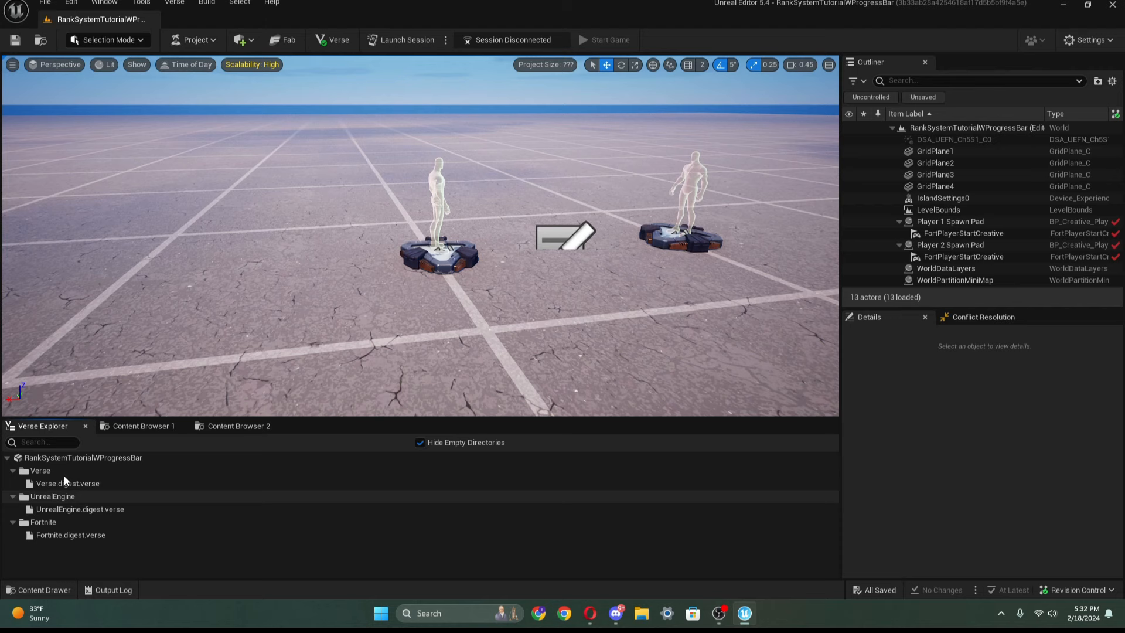
{"action": "right_click", "coordinate": [74, 457]}
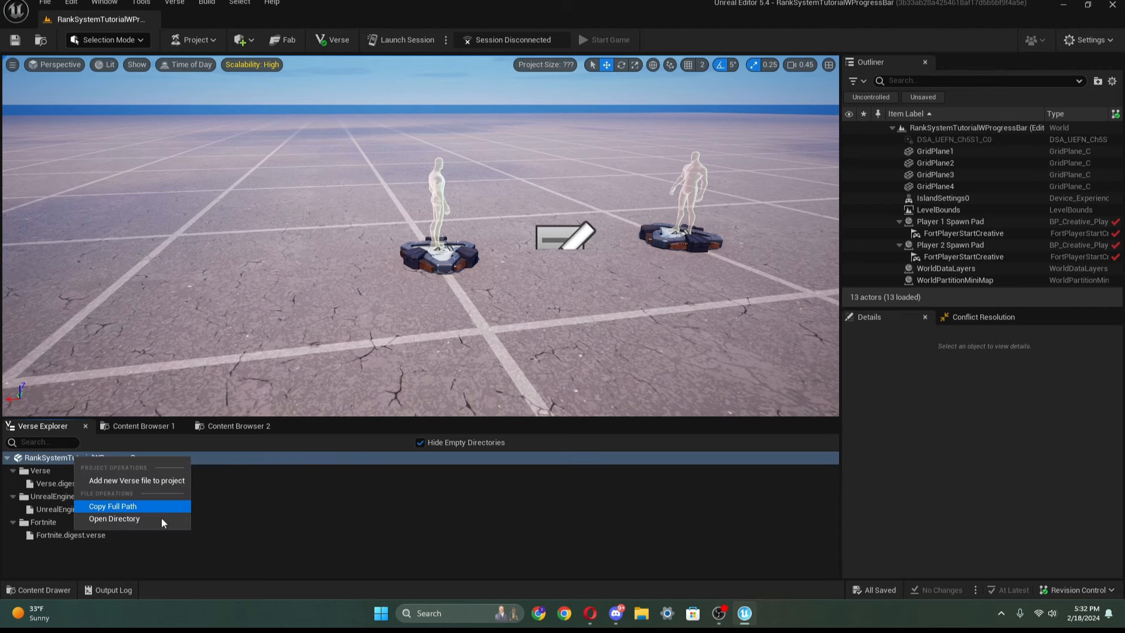
{"action": "left_click", "coordinate": [157, 480]}
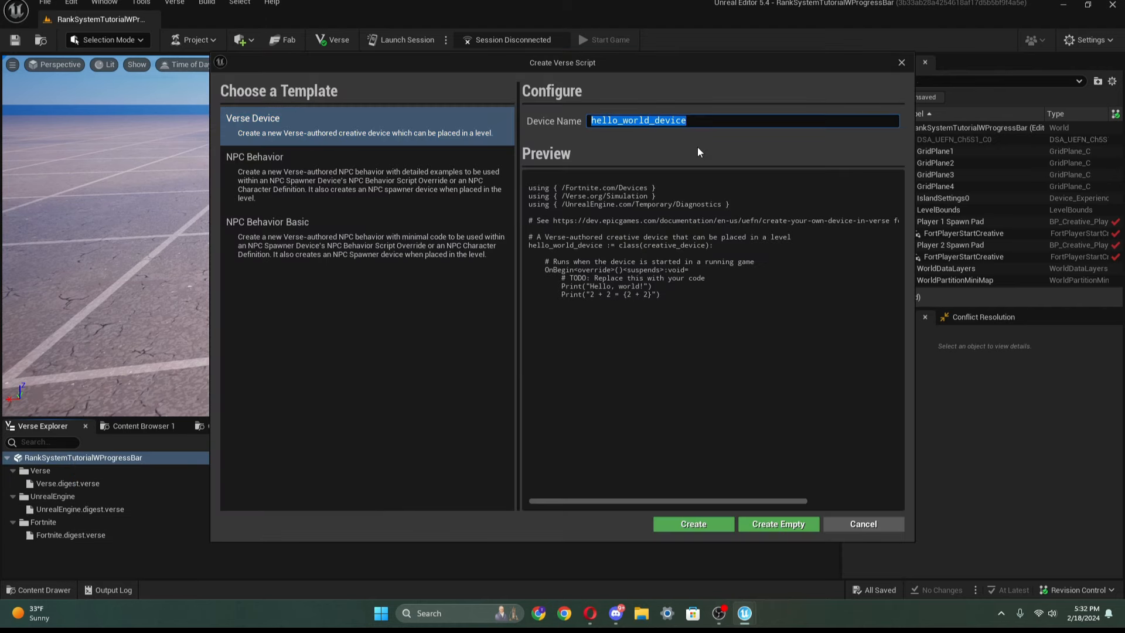
{"action": "type", "text": "RankSyste"}
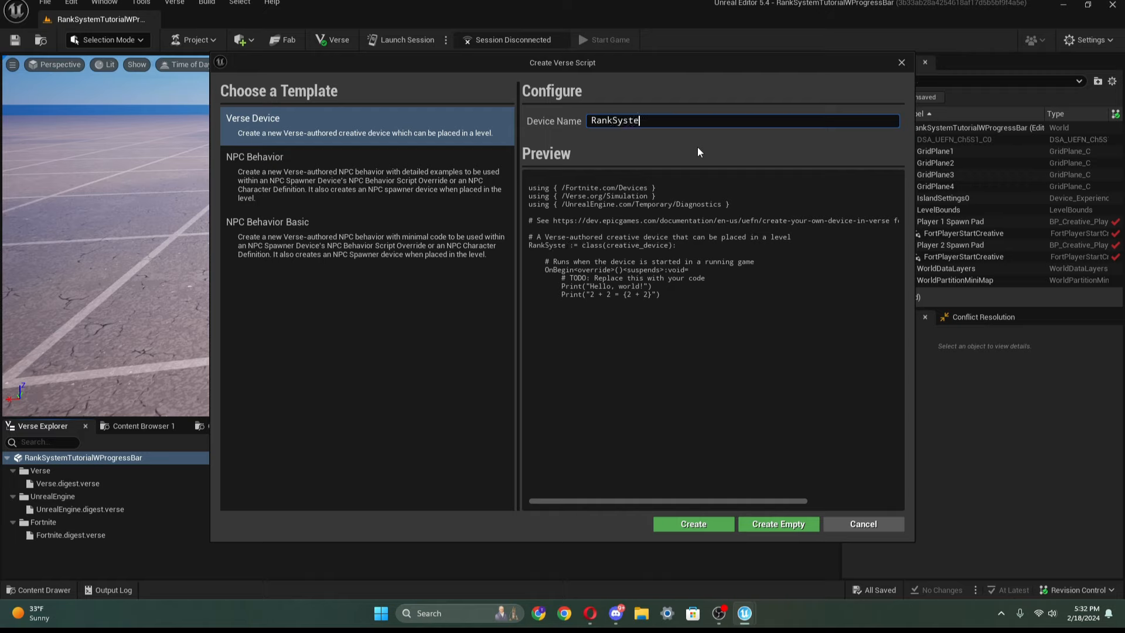
{"action": "type", "text": "m"}
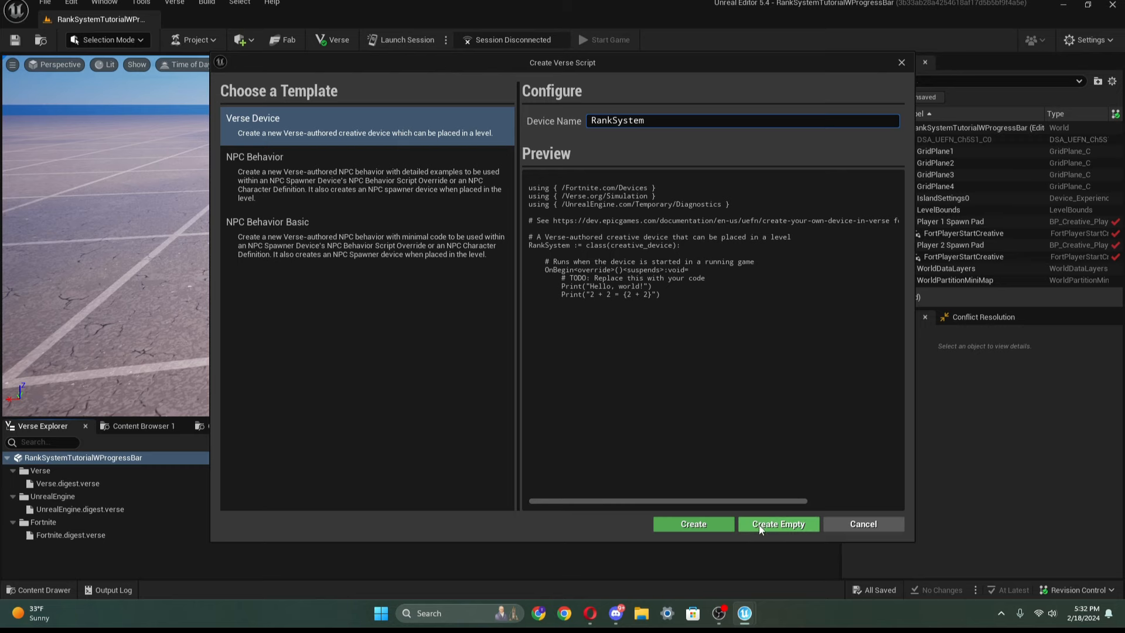
{"action": "left_click", "coordinate": [712, 521]}
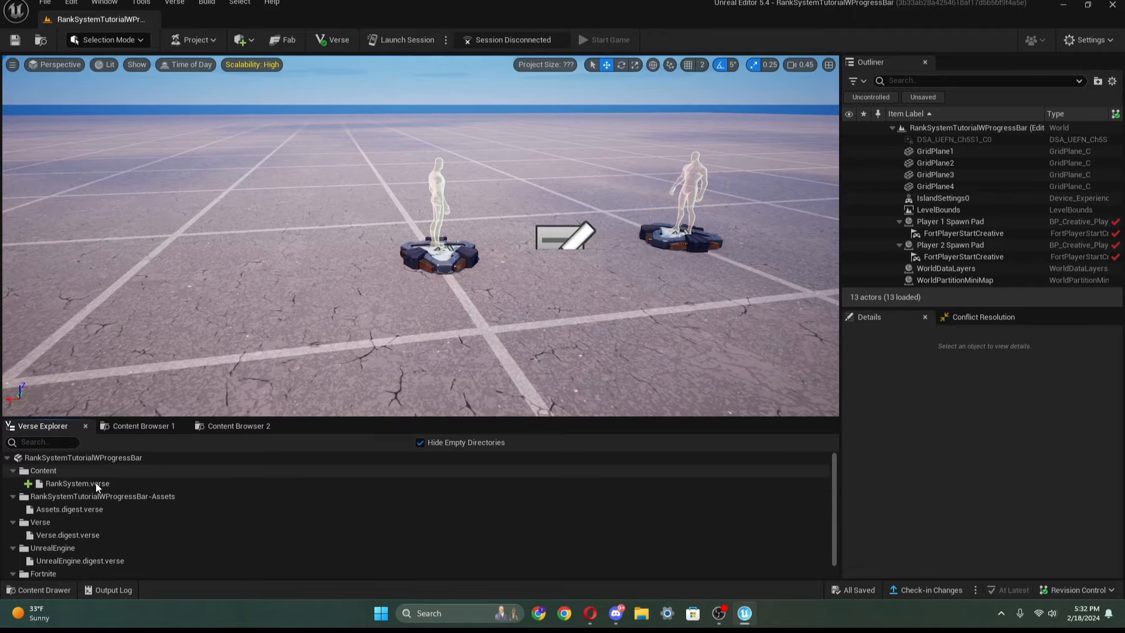
Step: Search all content for "tracker" and place a Tracker device on the ground near the player spawn pads
{"action": "left_click", "coordinate": [119, 426]}
{"action": "key", "text": "w"}
{"action": "right_click_drag", "start_coordinate": [317, 293], "coordinate": [288, 267]}
{"action": "key", "text": "s"}
{"action": "key", "text": "w"}
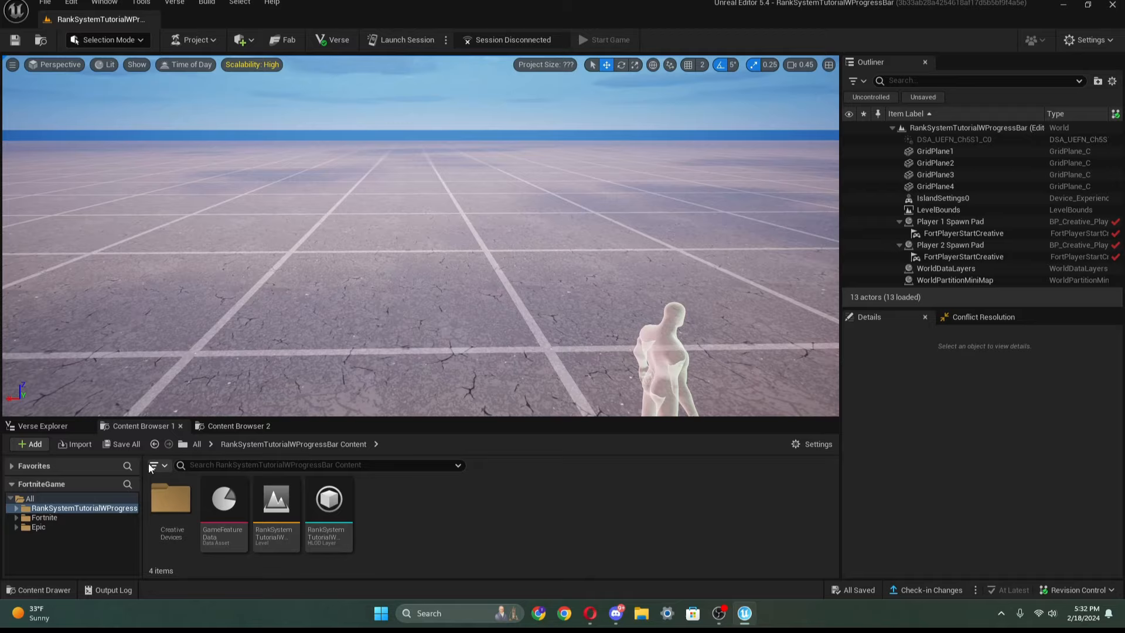
{"action": "left_click", "coordinate": [105, 498]}
{"action": "left_click", "coordinate": [233, 466]}
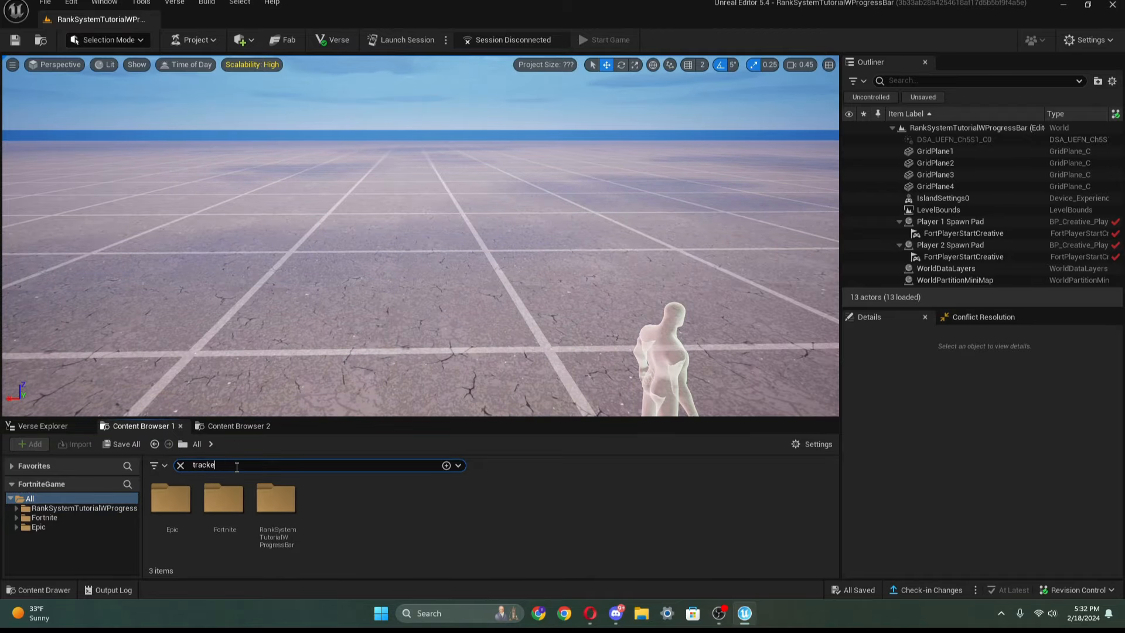
{"action": "type", "text": "tracker"}
{"action": "left_click_drag", "start_coordinate": [278, 486], "coordinate": [503, 311]}
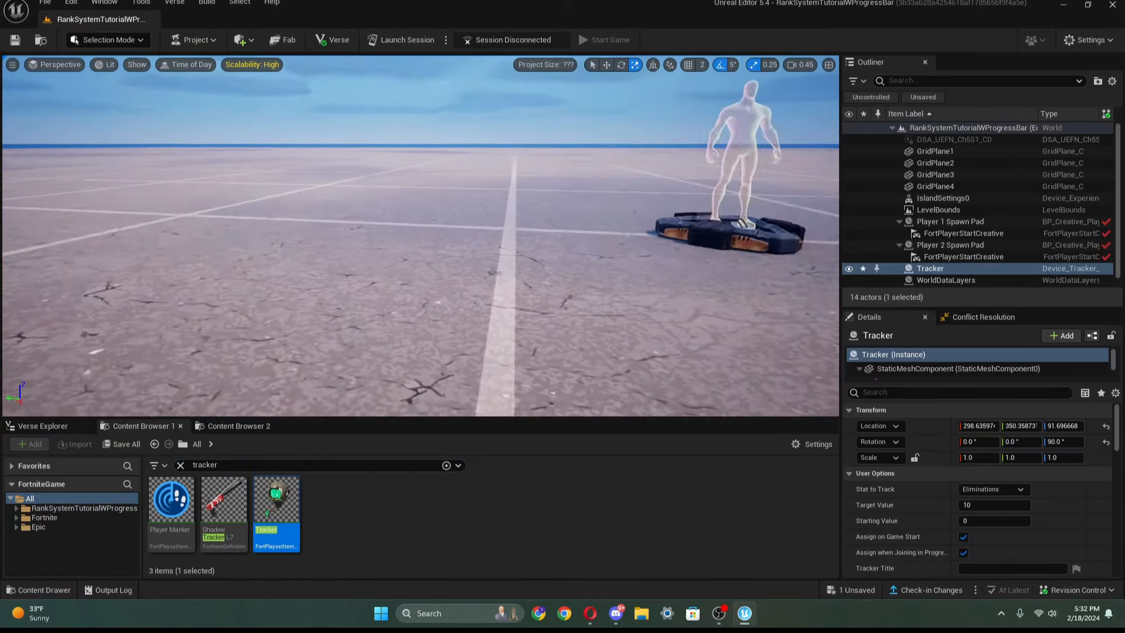
{"action": "key", "text": "a"}
{"action": "right_click_drag", "start_coordinate": [502, 310], "coordinate": [633, 307]}
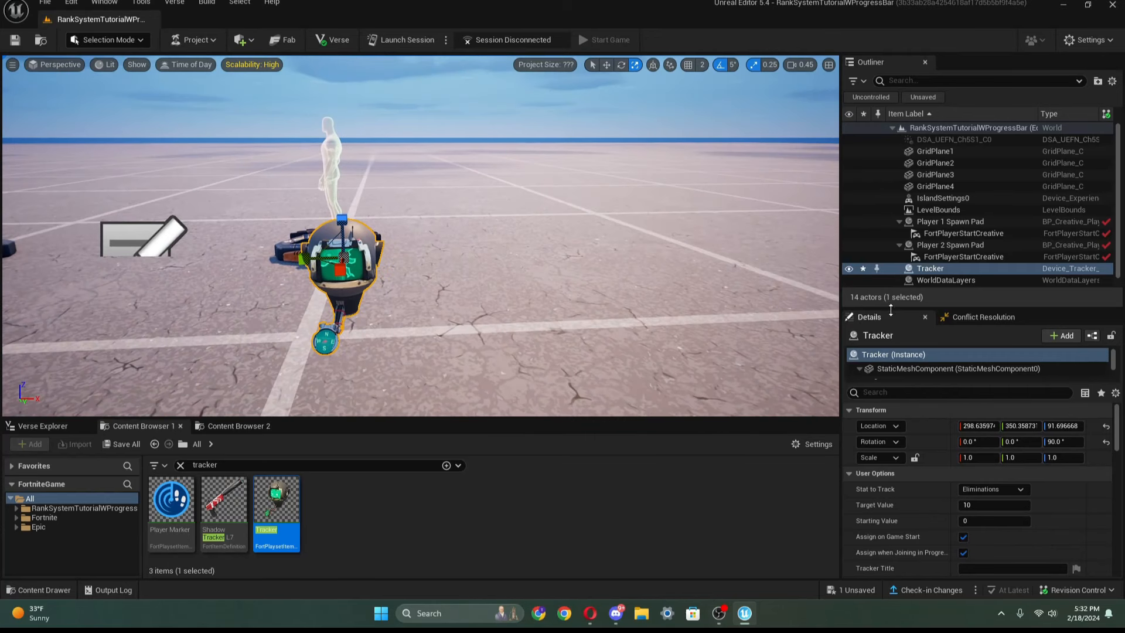
Step: Rename the placed Tracker device as EliminationTracker
{"action": "right_click", "coordinate": [912, 271]}
{"action": "mouse_move", "coordinate": [966, 382]}
{"action": "left_click", "coordinate": [850, 441]}
{"action": "type", "text": "Eli"}
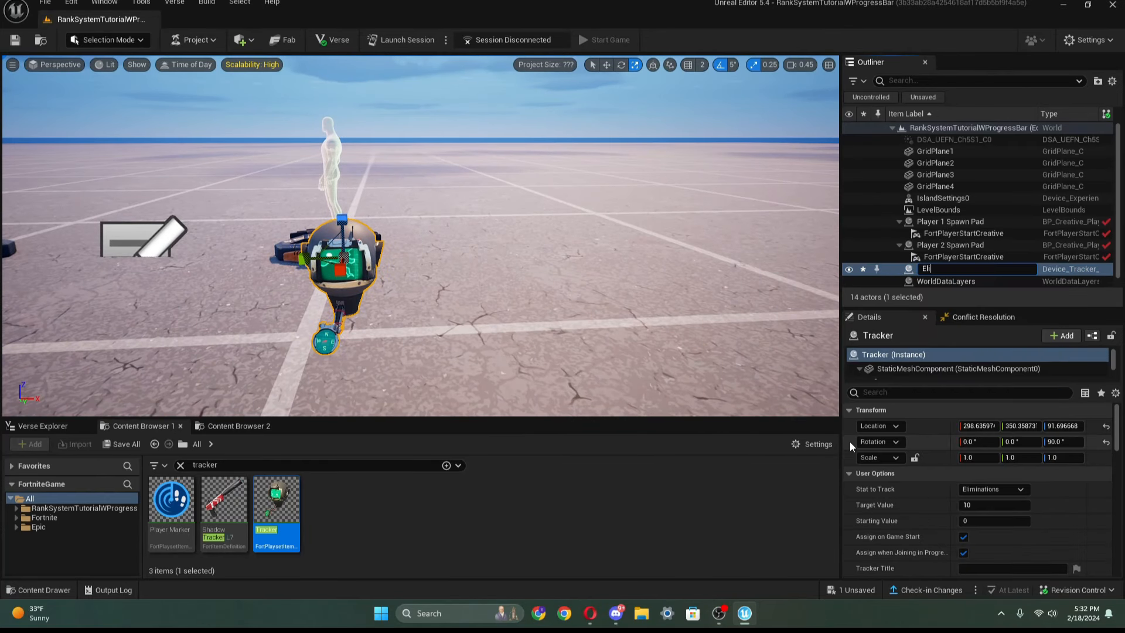
{"action": "type", "text": "minatipo"}
{"action": "key", "text": "BackSpace"}
{"action": "key", "text": "BackSpace"}
{"action": "type", "text": "on"}
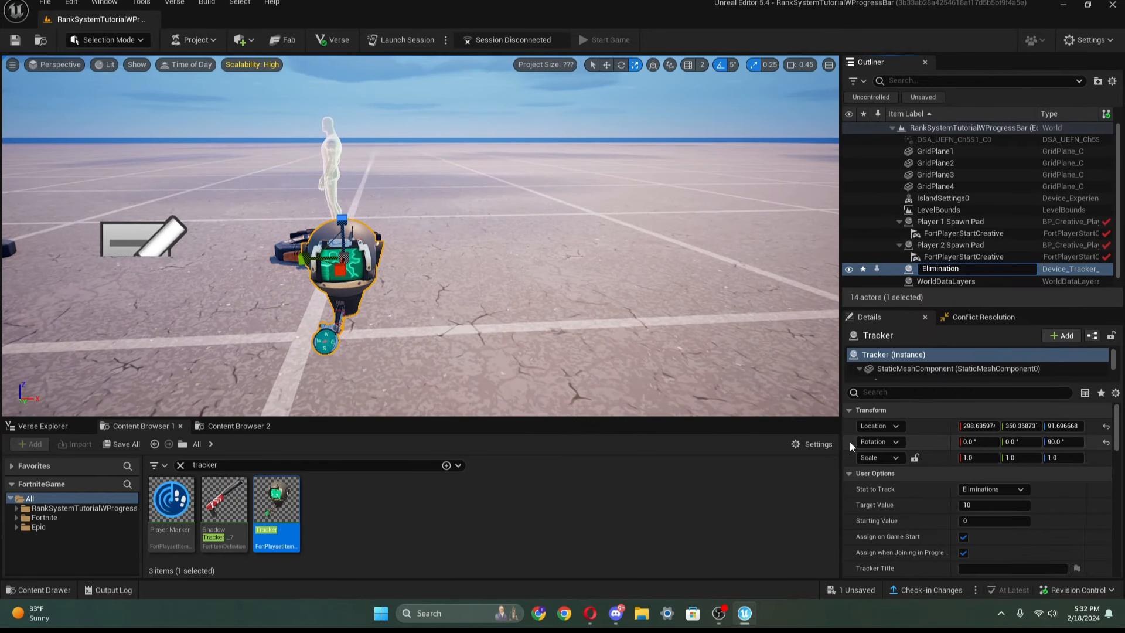
{"action": "type", "text": "Tracker"}
{"action": "key", "text": "Return"}
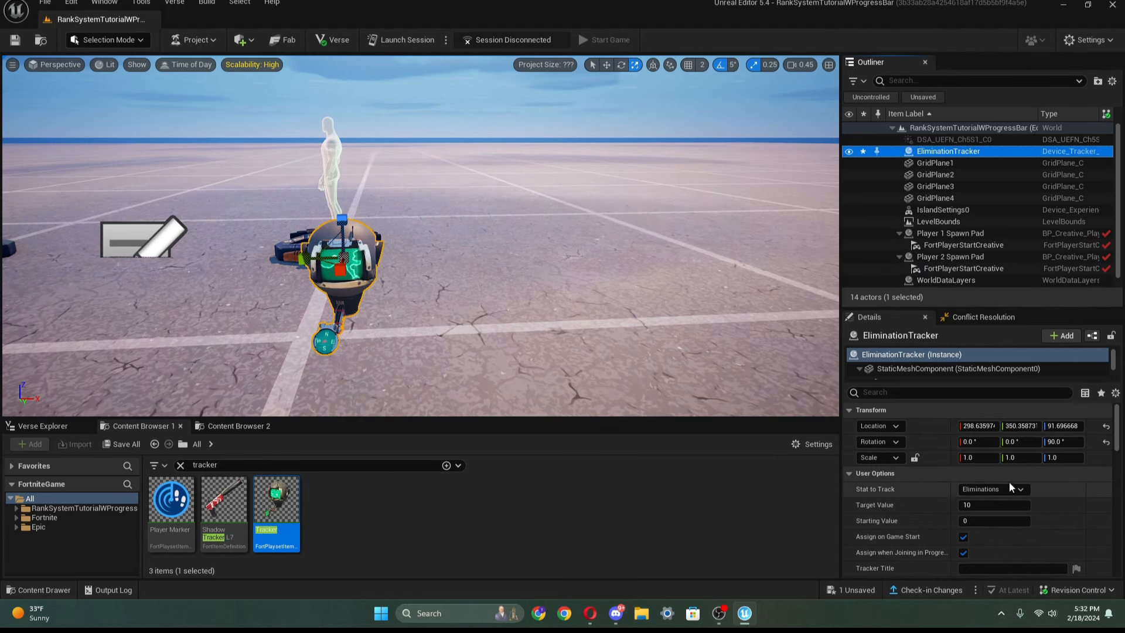
Step: Set the EliminationTracker's Target Value to 0 and When Target Is Reached to Do Nothing
{"action": "left_click", "coordinate": [989, 506]}
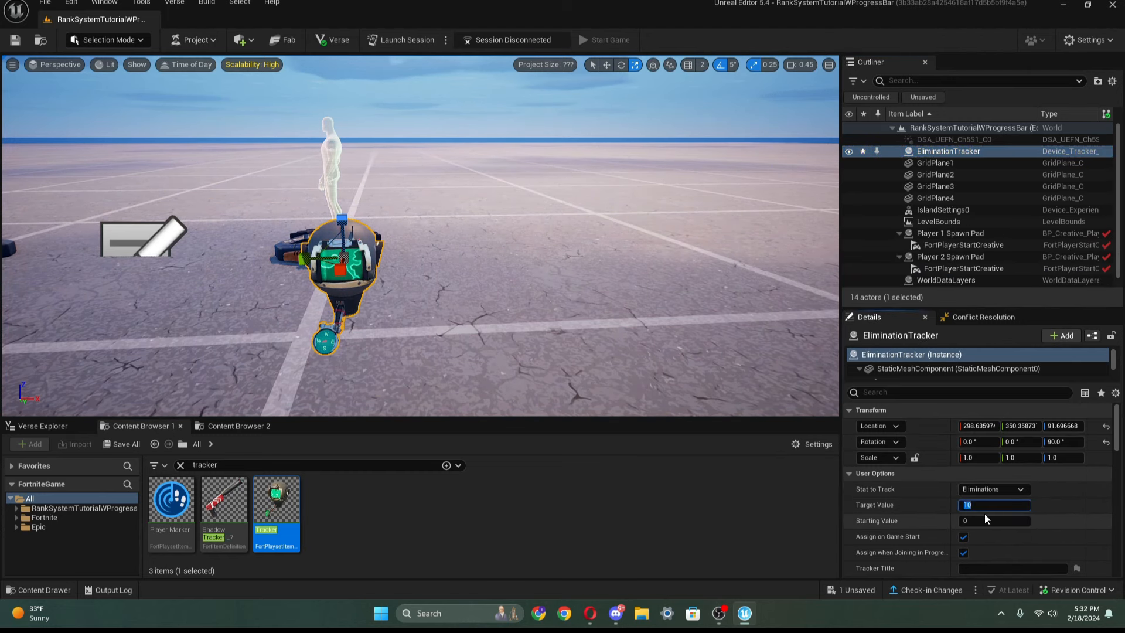
{"action": "type", "text": "0"}
{"action": "scroll", "coordinate": [914, 498], "scroll_direction": "down", "scroll_amount": 1}
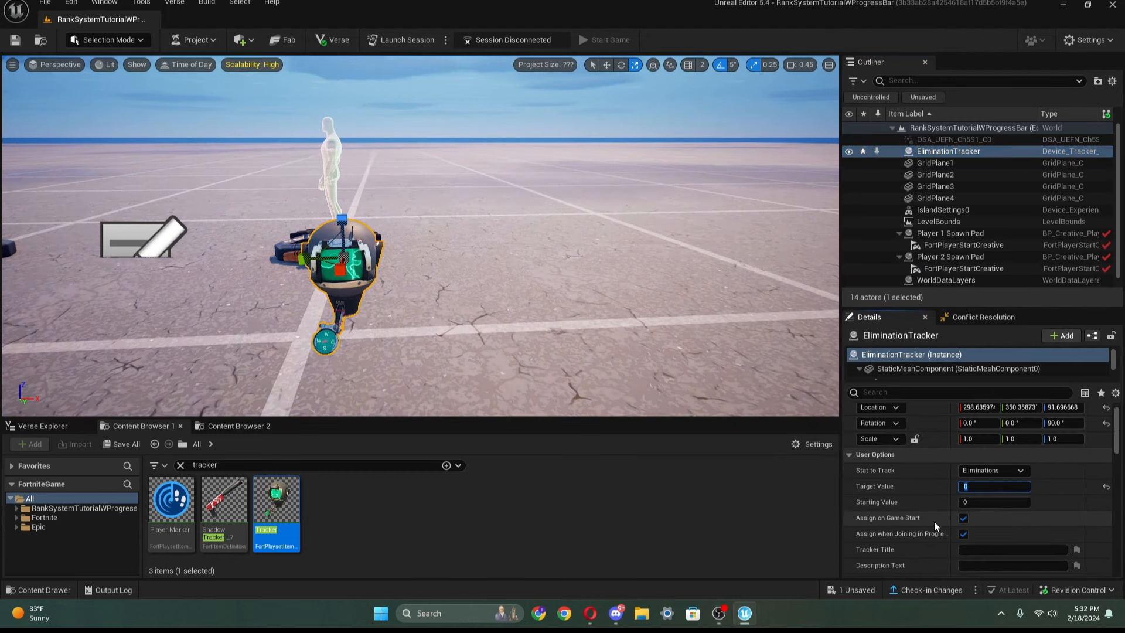
{"action": "scroll", "coordinate": [940, 531], "scroll_direction": "down", "scroll_amount": 3}
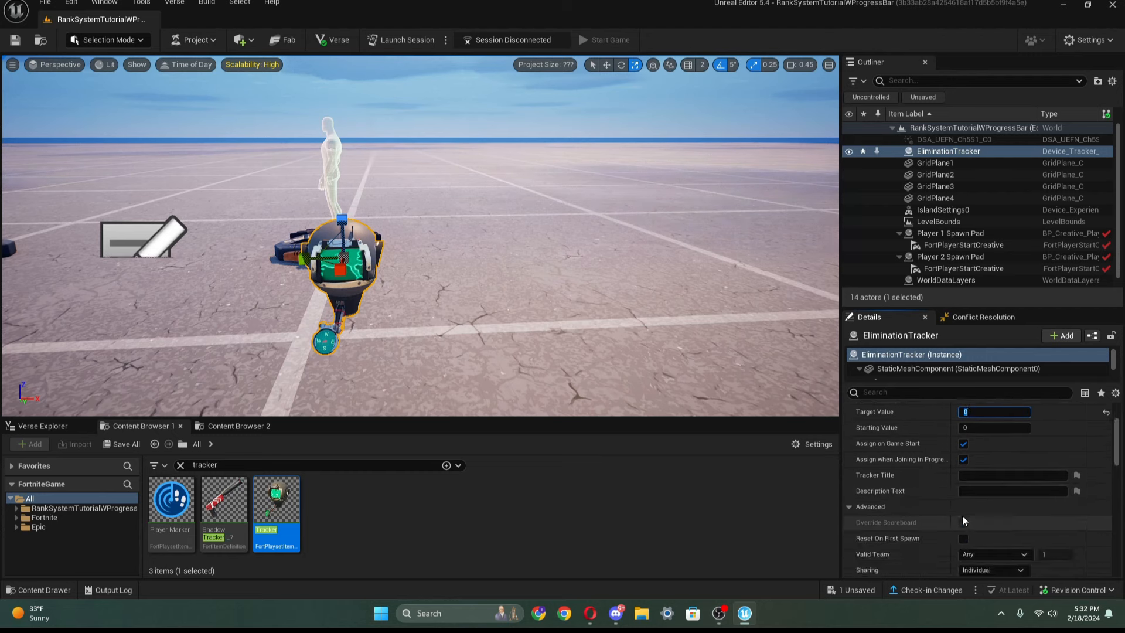
{"action": "scroll", "coordinate": [963, 518], "scroll_direction": "down", "scroll_amount": 3}
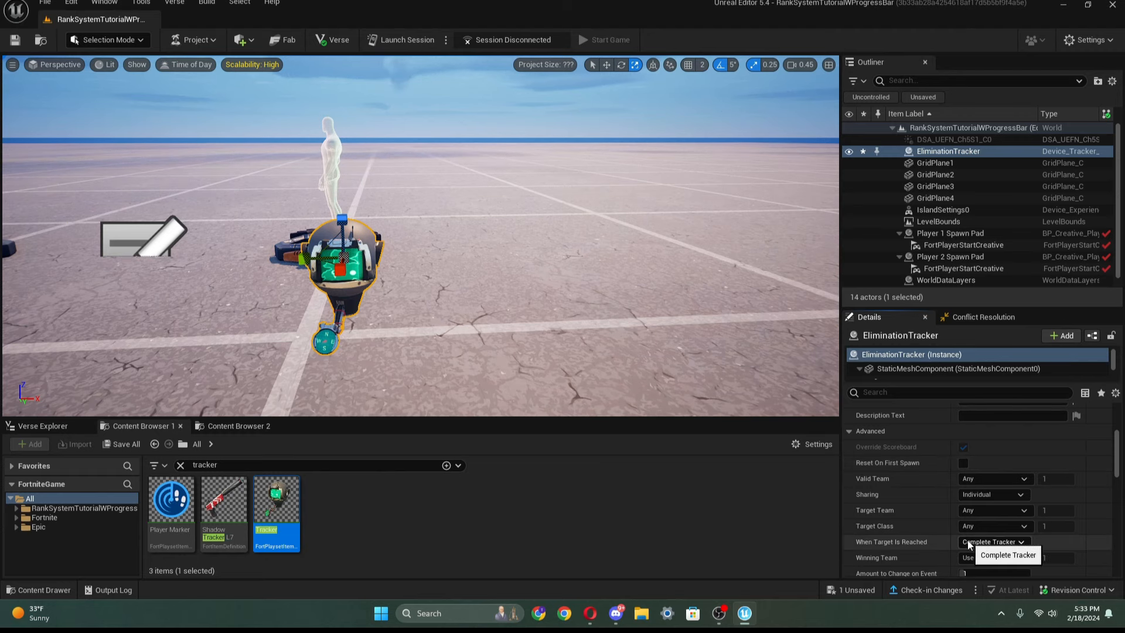
{"action": "left_click", "coordinate": [993, 564]}
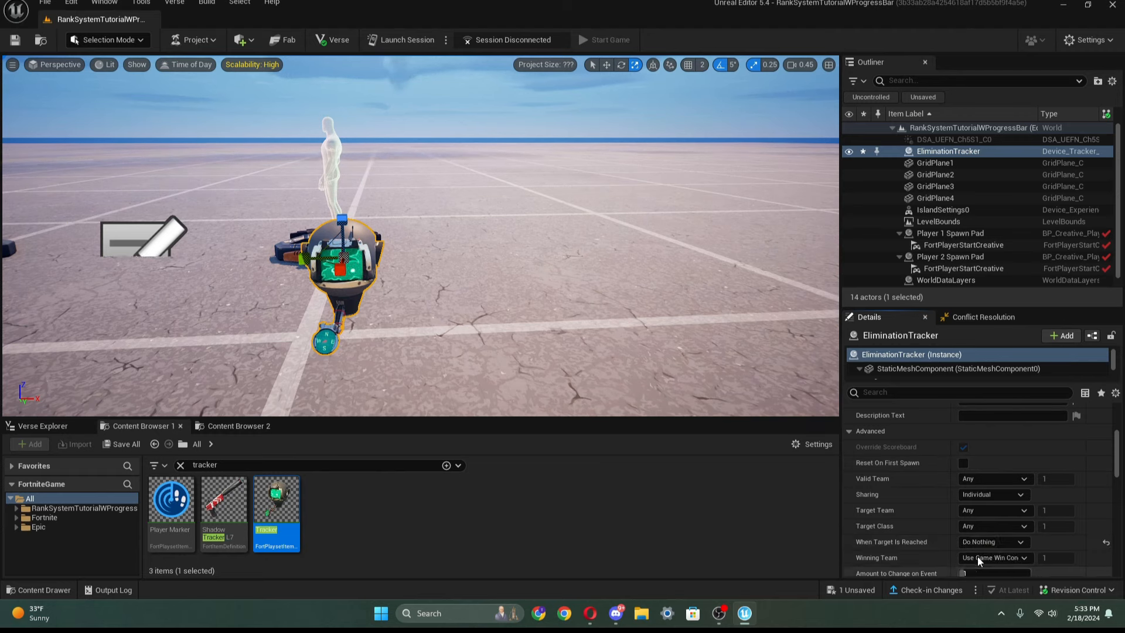
Step: Set the tracker's Show on HUD option to No and Show Progress to Off
{"action": "scroll", "coordinate": [977, 556], "scroll_direction": "down", "scroll_amount": 1}
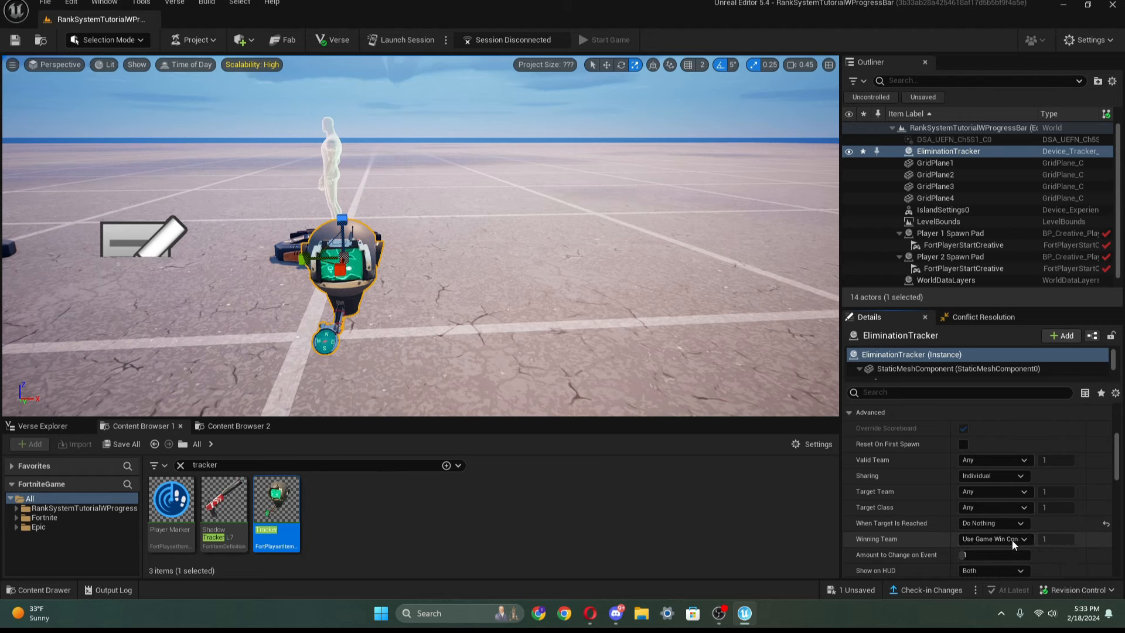
{"action": "scroll", "coordinate": [975, 545], "scroll_direction": "down", "scroll_amount": 2}
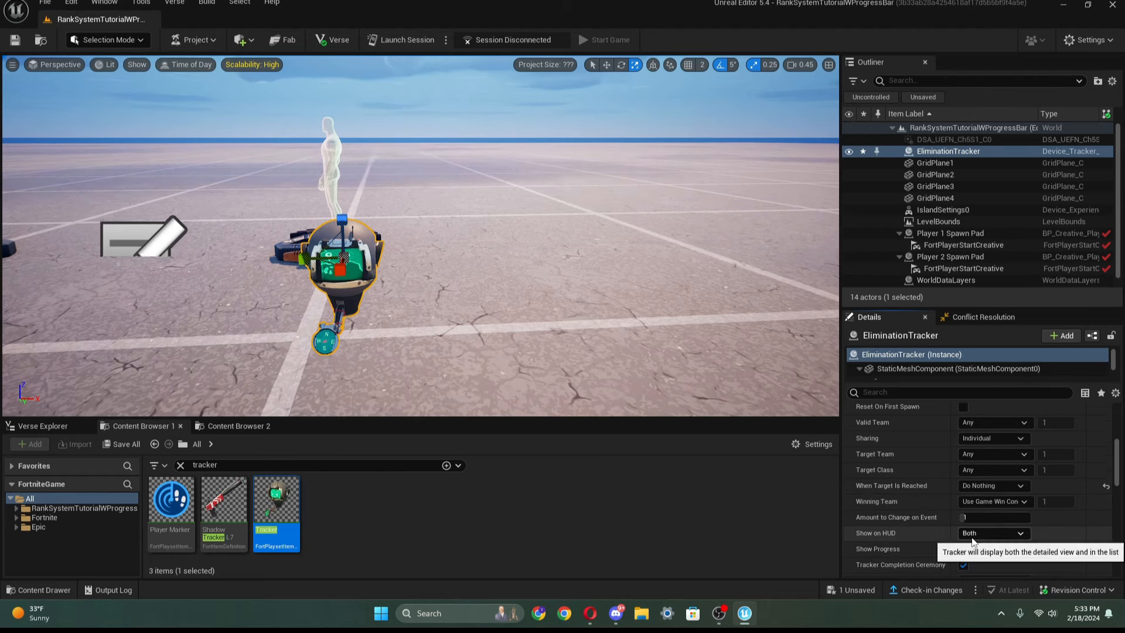
{"action": "left_click", "coordinate": [978, 535]}
{"action": "left_click", "coordinate": [984, 546]}
{"action": "left_click", "coordinate": [983, 554]}
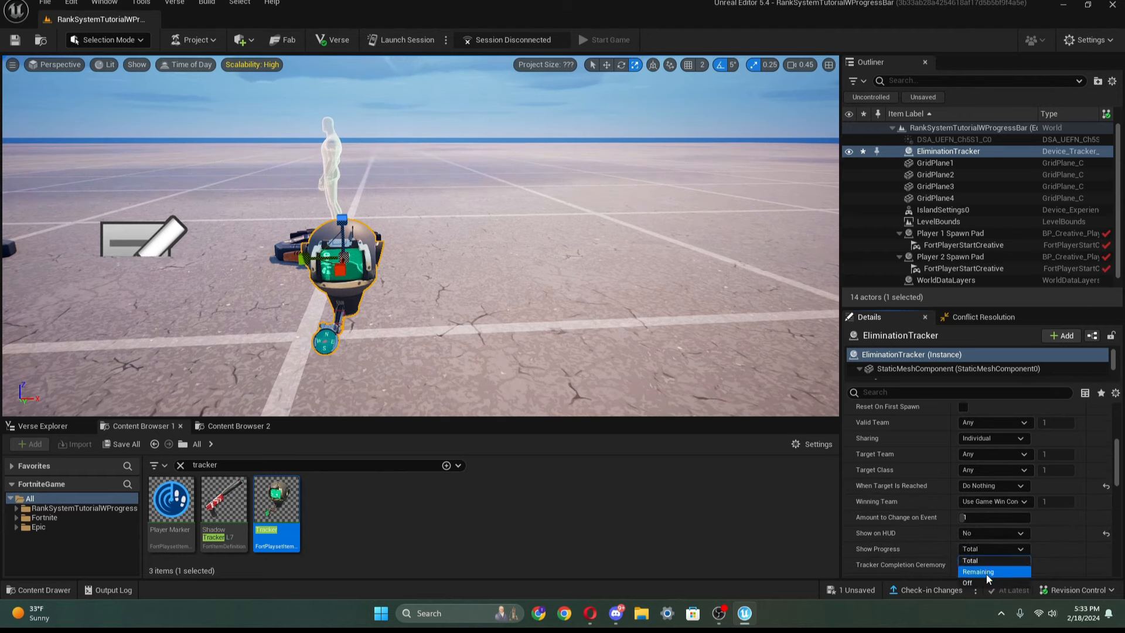
{"action": "left_click", "coordinate": [985, 580]}
Step: Enable Use Persistence, Auto-Save and Auto-Load for the EliminationTracker
{"action": "scroll", "coordinate": [984, 546], "scroll_direction": "down", "scroll_amount": 3}
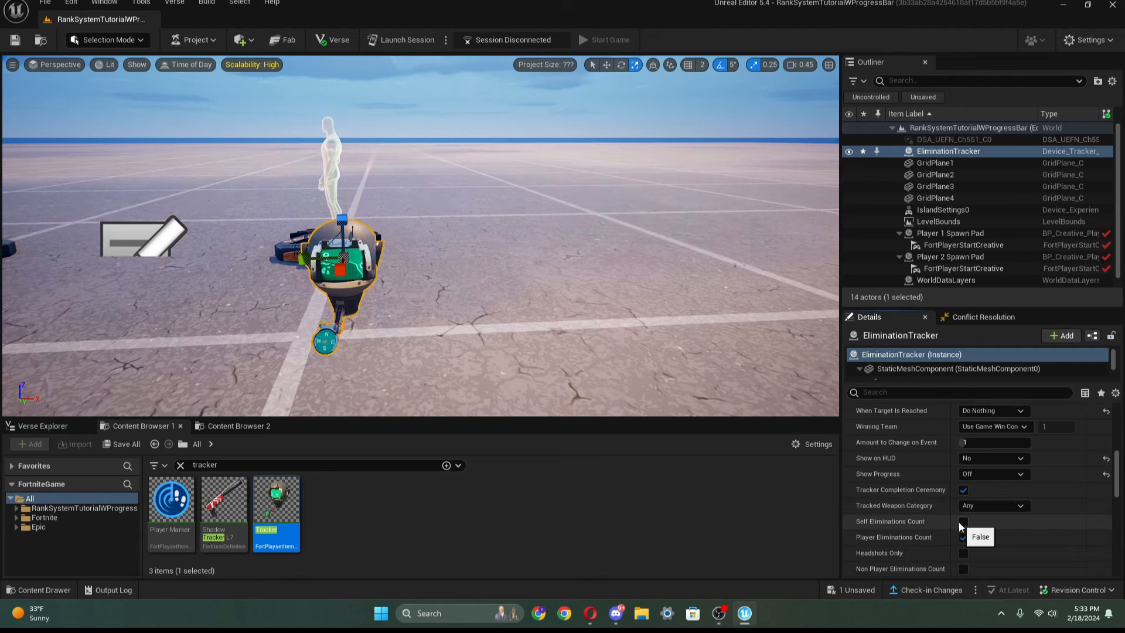
{"action": "scroll", "coordinate": [960, 525], "scroll_direction": "down", "scroll_amount": 2}
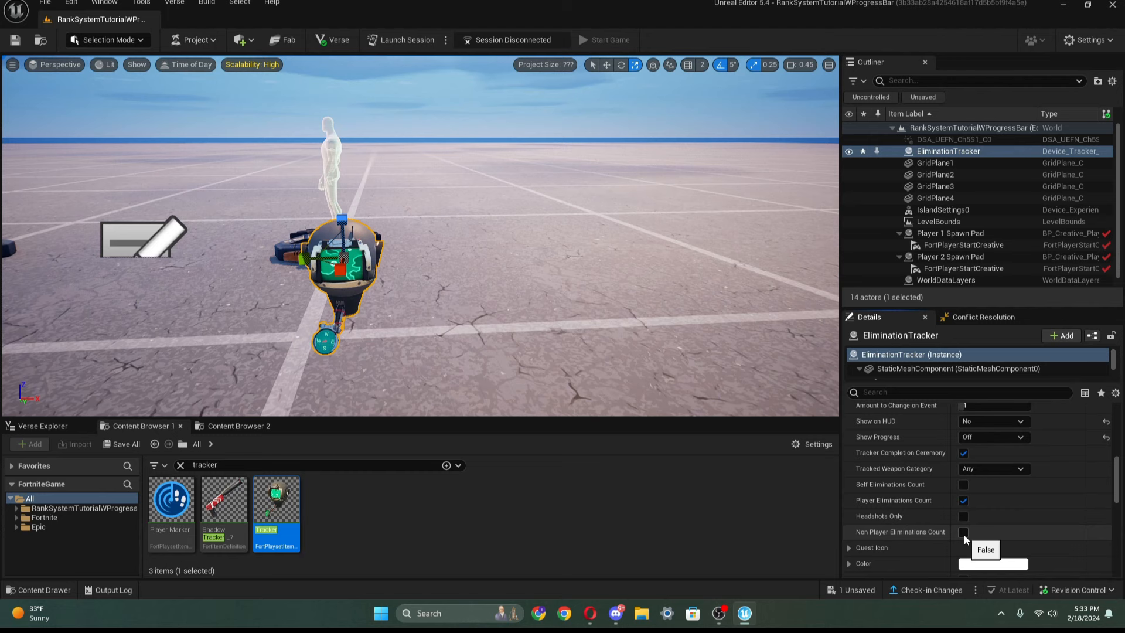
{"action": "scroll", "coordinate": [926, 479], "scroll_direction": "down", "scroll_amount": 3}
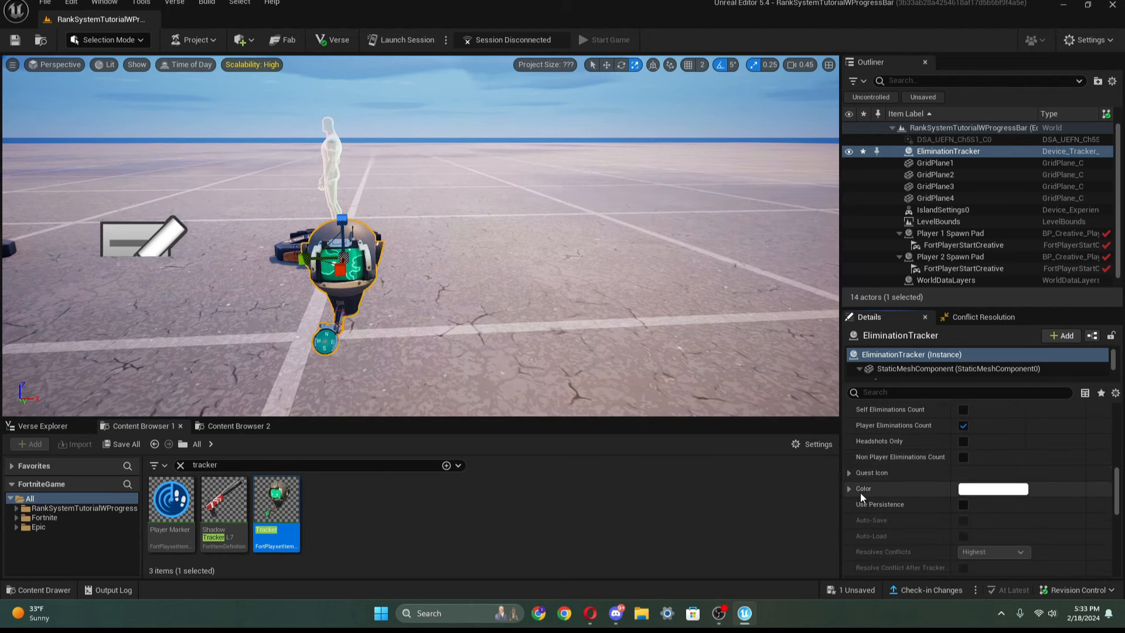
{"action": "left_click", "coordinate": [963, 505]}
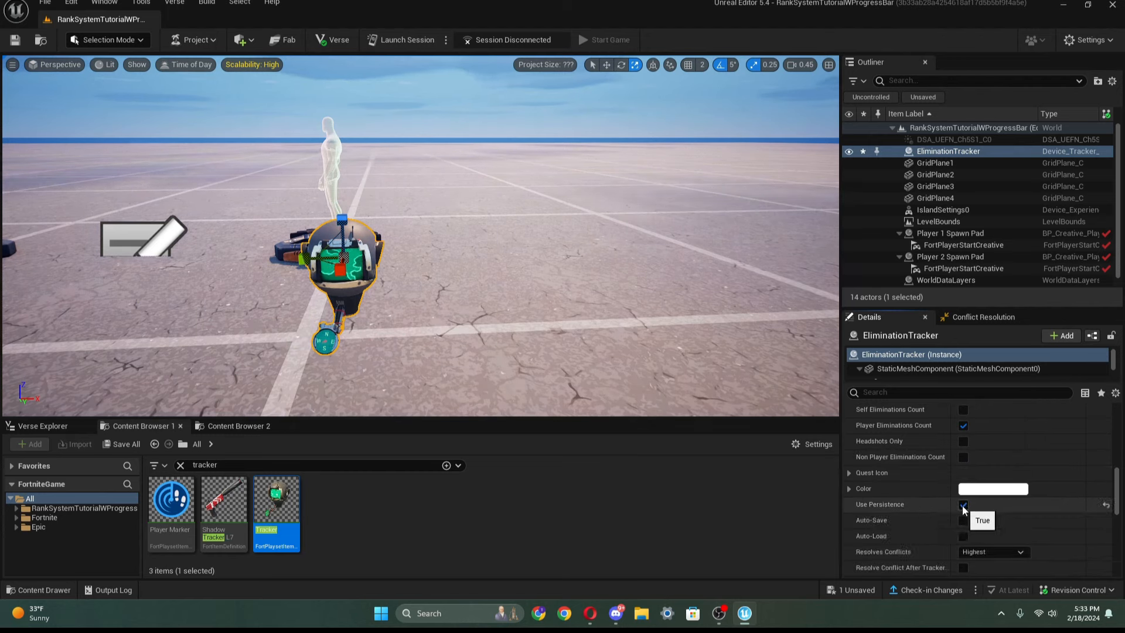
{"action": "left_click", "coordinate": [963, 520]}
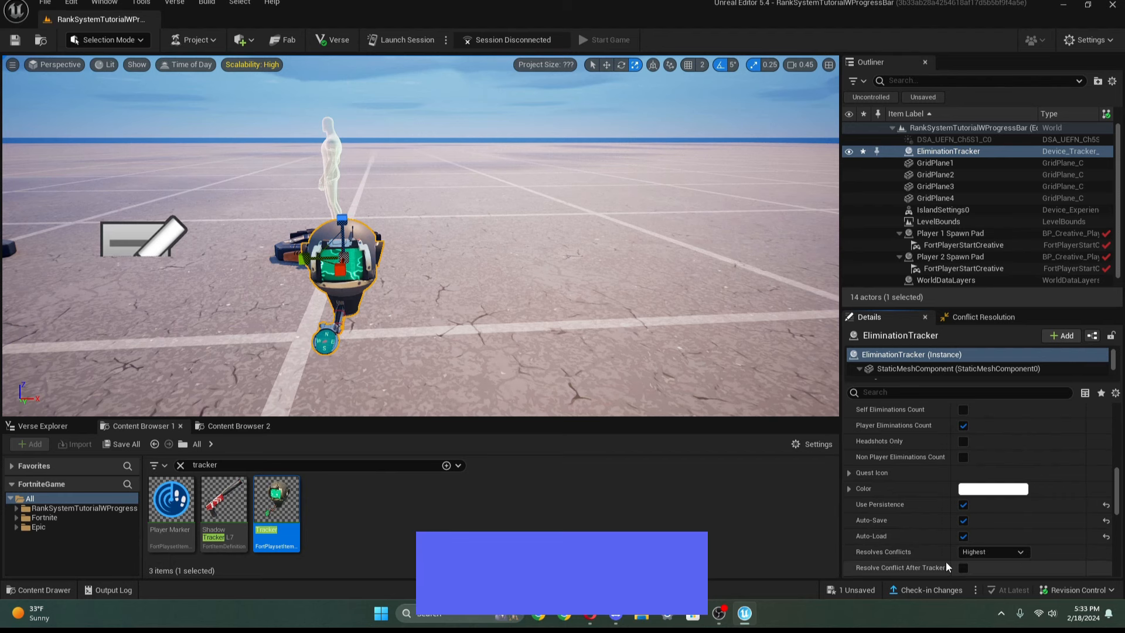
{"action": "scroll", "coordinate": [940, 559], "scroll_direction": "down", "scroll_amount": 10}
{"action": "scroll", "coordinate": [938, 522], "scroll_direction": "up", "scroll_amount": 12}
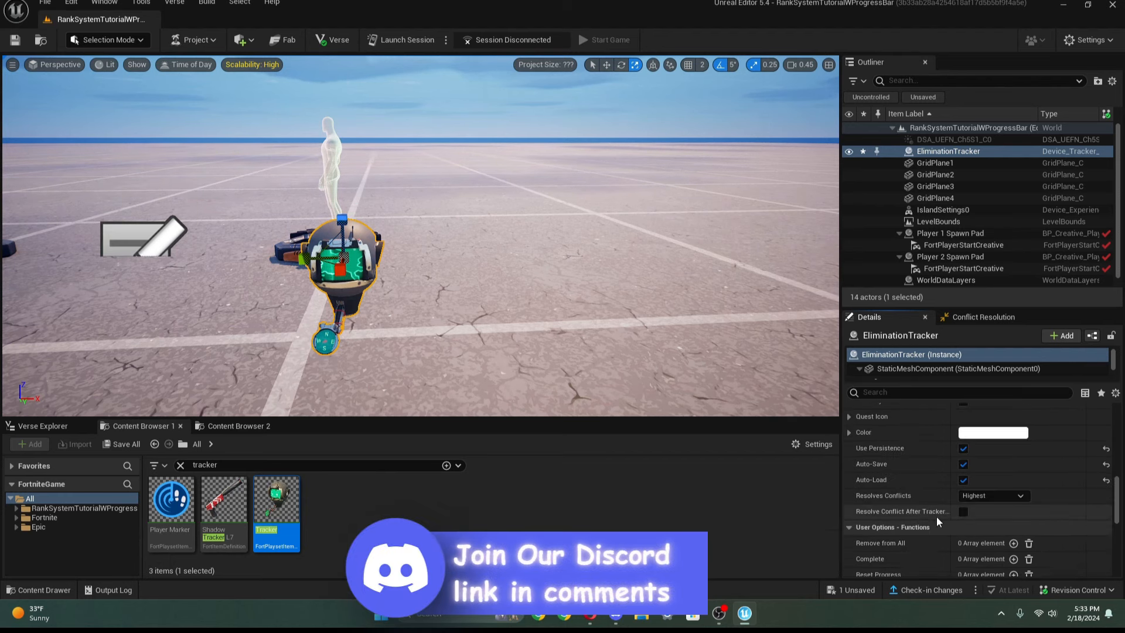
{"action": "right_click_drag", "start_coordinate": [674, 375], "coordinate": [674, 410]}
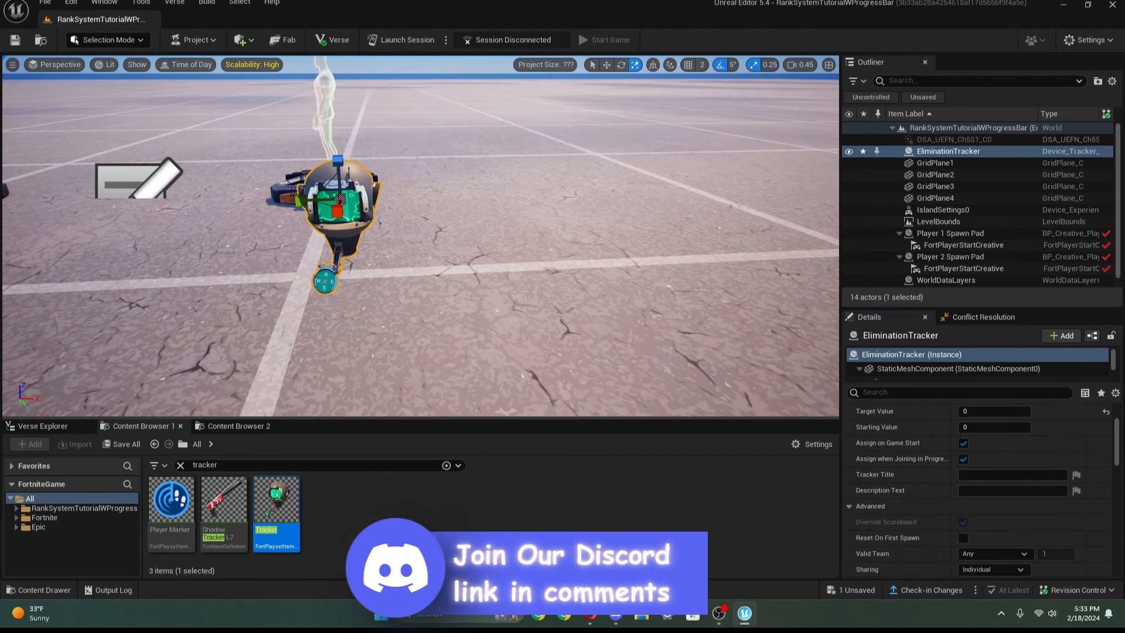
Step: Find the Save Point device, place it on the ground beside the EliminationTracker, and raise it above the floor
{"action": "left_click", "coordinate": [180, 464]}
{"action": "type", "text": "save"}
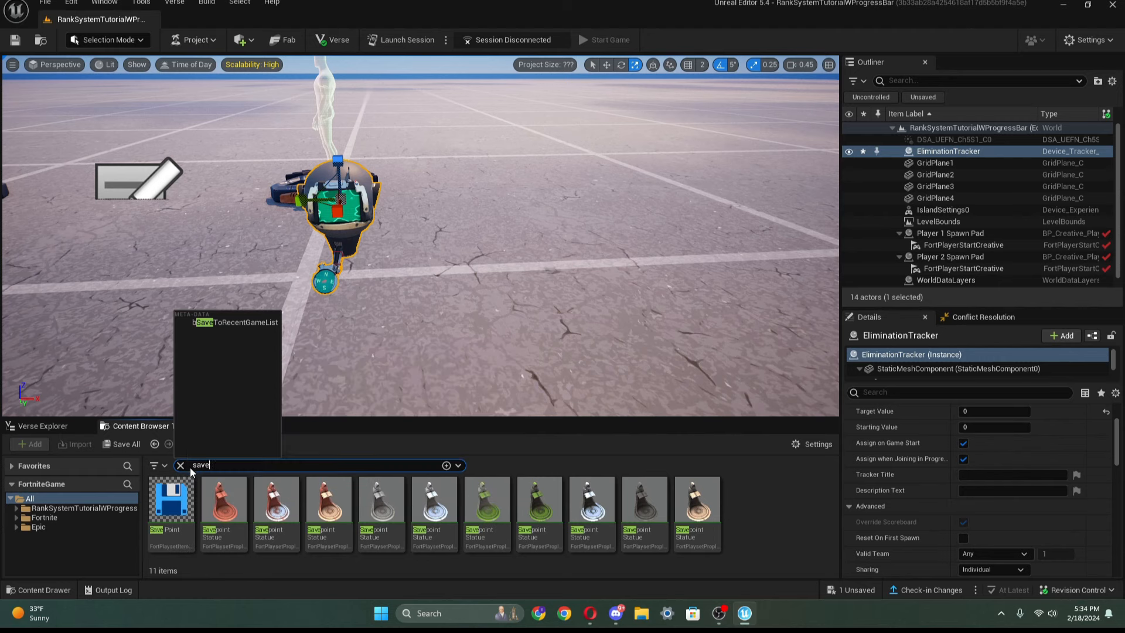
{"action": "left_click_drag", "start_coordinate": [171, 501], "coordinate": [530, 286]}
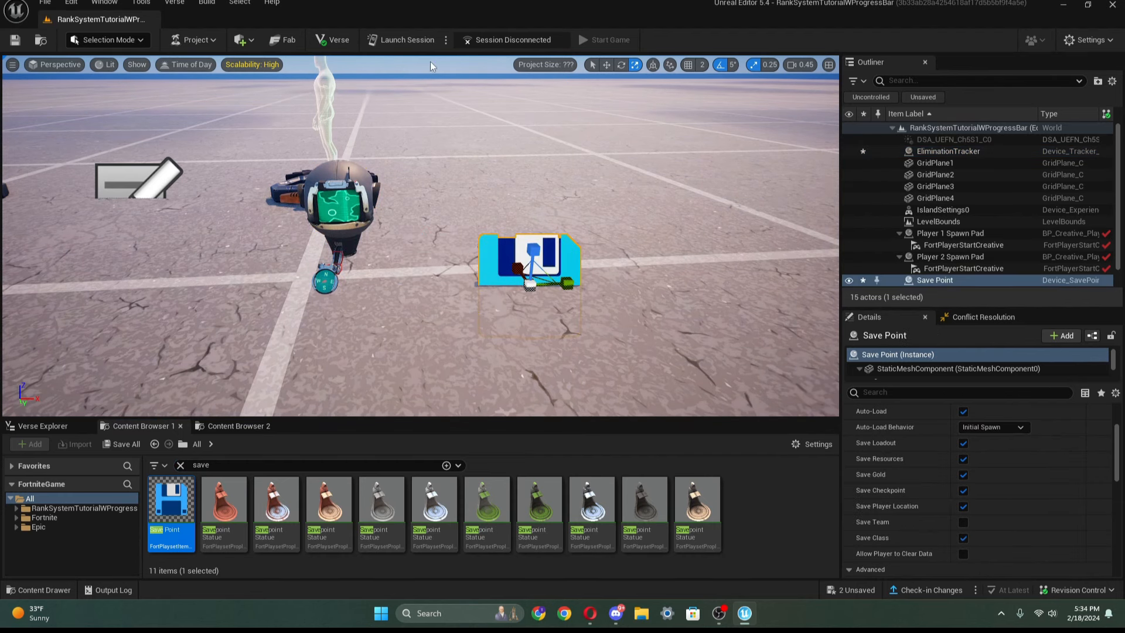
{"action": "key", "text": "w"}
{"action": "left_click_drag", "start_coordinate": [537, 245], "coordinate": [556, 122]}
Step: Disable Save Player Location for the Save Point, keep Save Loadout enabled, and review its remaining save options
{"action": "scroll", "coordinate": [976, 499], "scroll_direction": "up", "scroll_amount": 3}
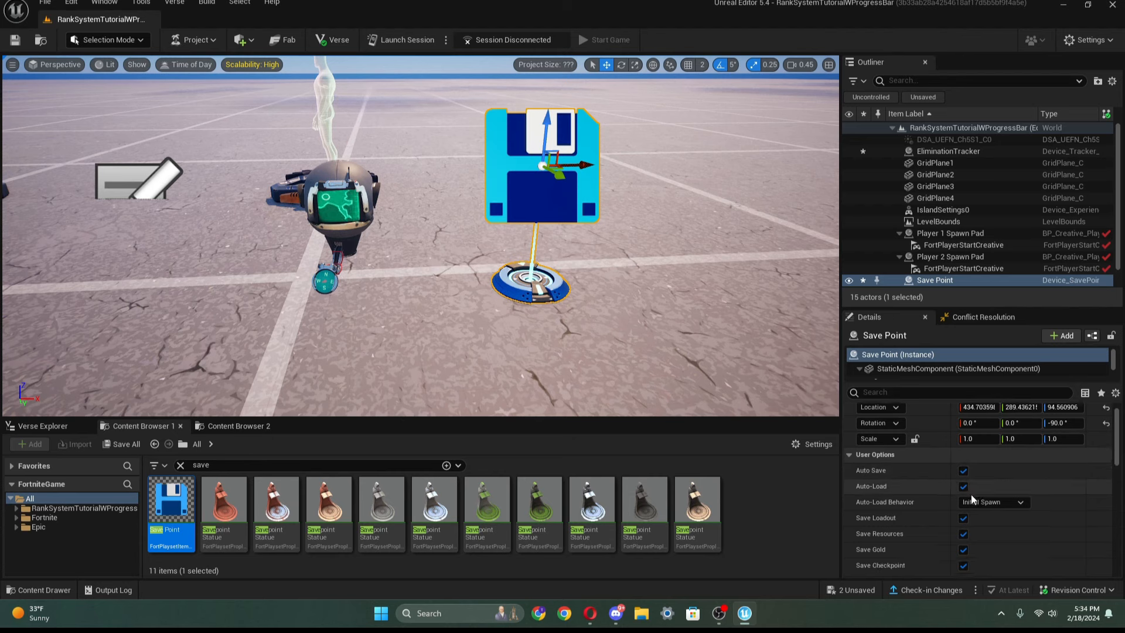
{"action": "scroll", "coordinate": [966, 505], "scroll_direction": "down", "scroll_amount": 3}
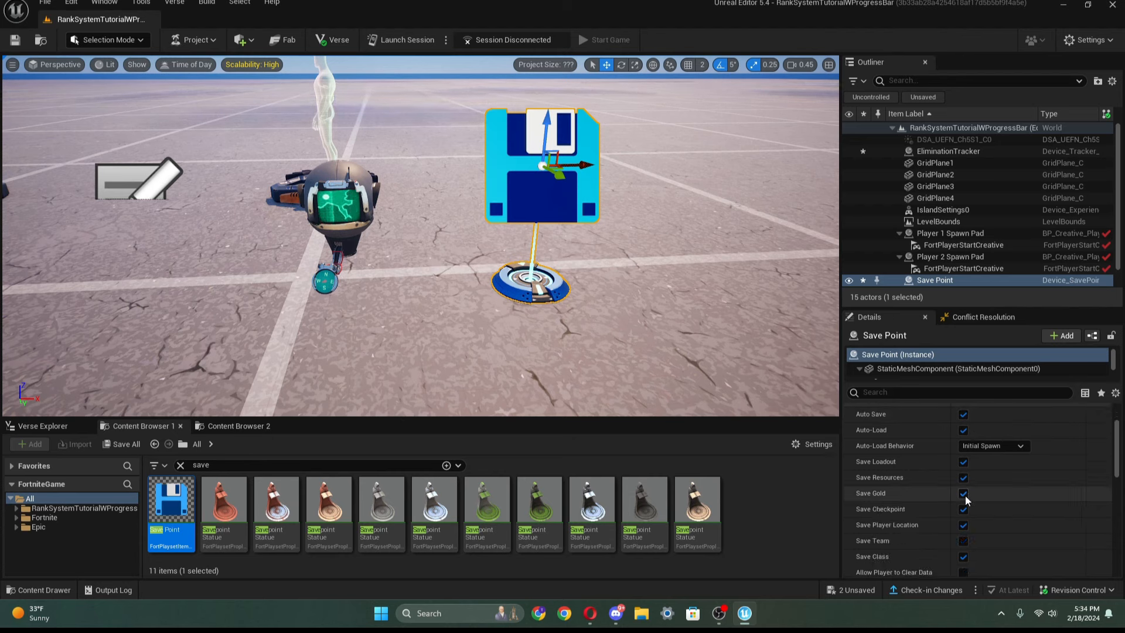
{"action": "left_click", "coordinate": [963, 462]}
{"action": "left_click", "coordinate": [963, 462]}
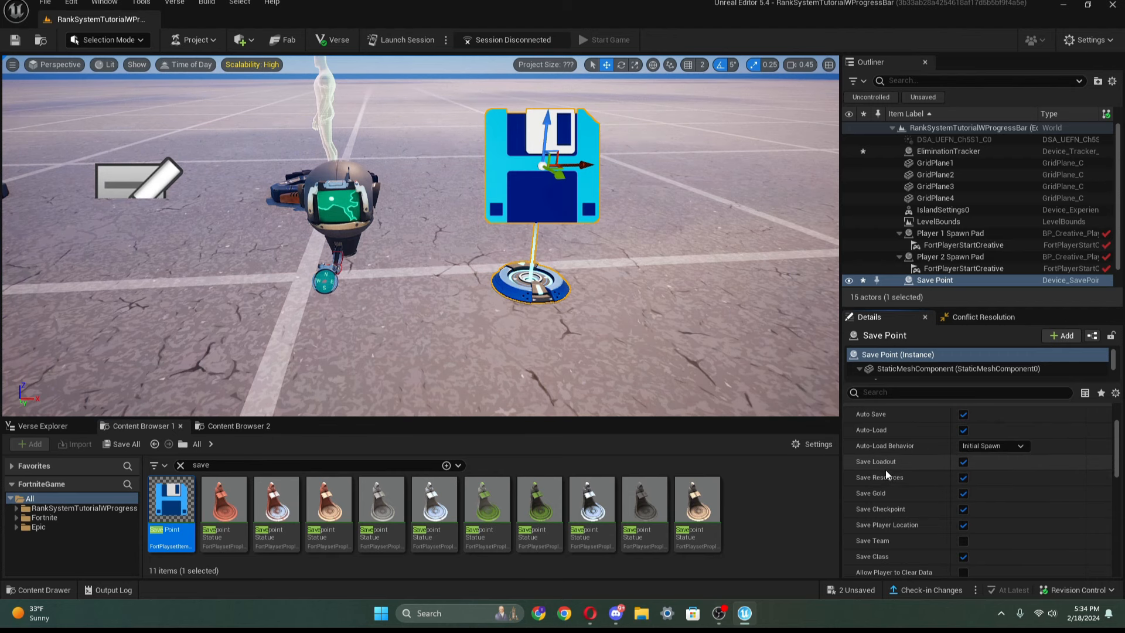
{"action": "left_click", "coordinate": [963, 525]}
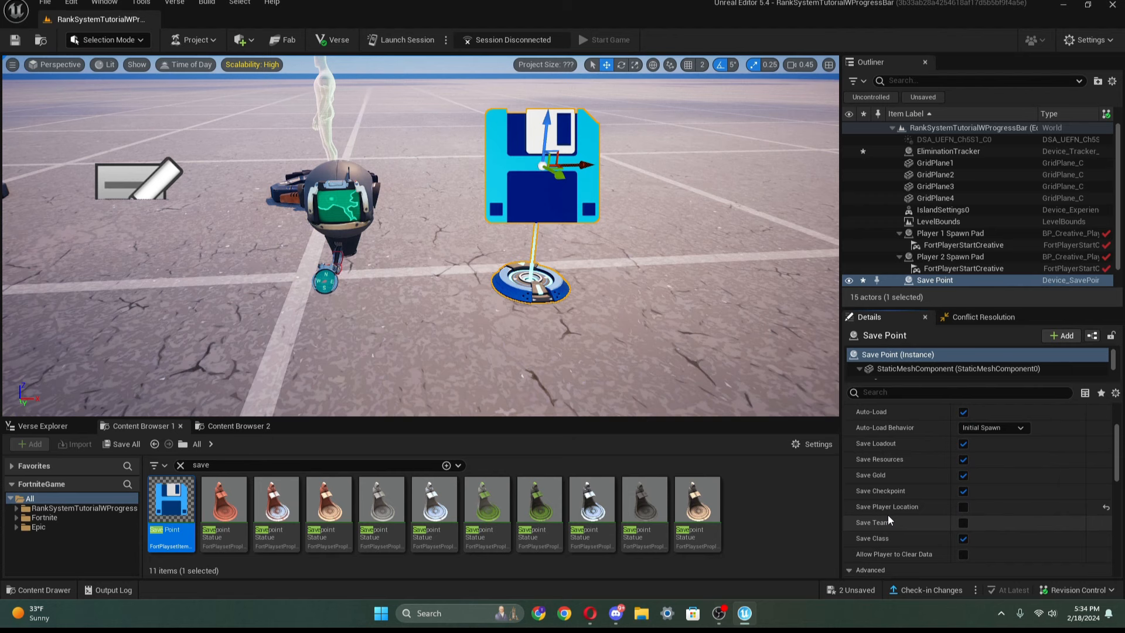
{"action": "scroll", "coordinate": [915, 522], "scroll_direction": "down", "scroll_amount": 4}
{"action": "scroll", "coordinate": [926, 518], "scroll_direction": "down", "scroll_amount": 1}
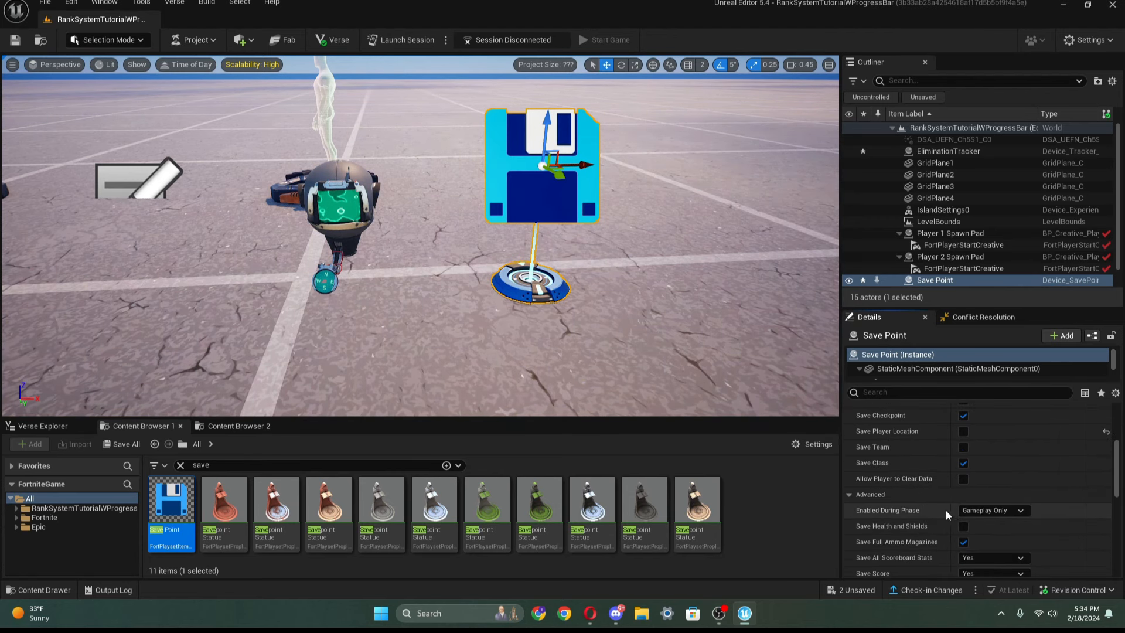
{"action": "scroll", "coordinate": [949, 512], "scroll_direction": "down", "scroll_amount": 4}
{"action": "scroll", "coordinate": [945, 507], "scroll_direction": "down", "scroll_amount": 2}
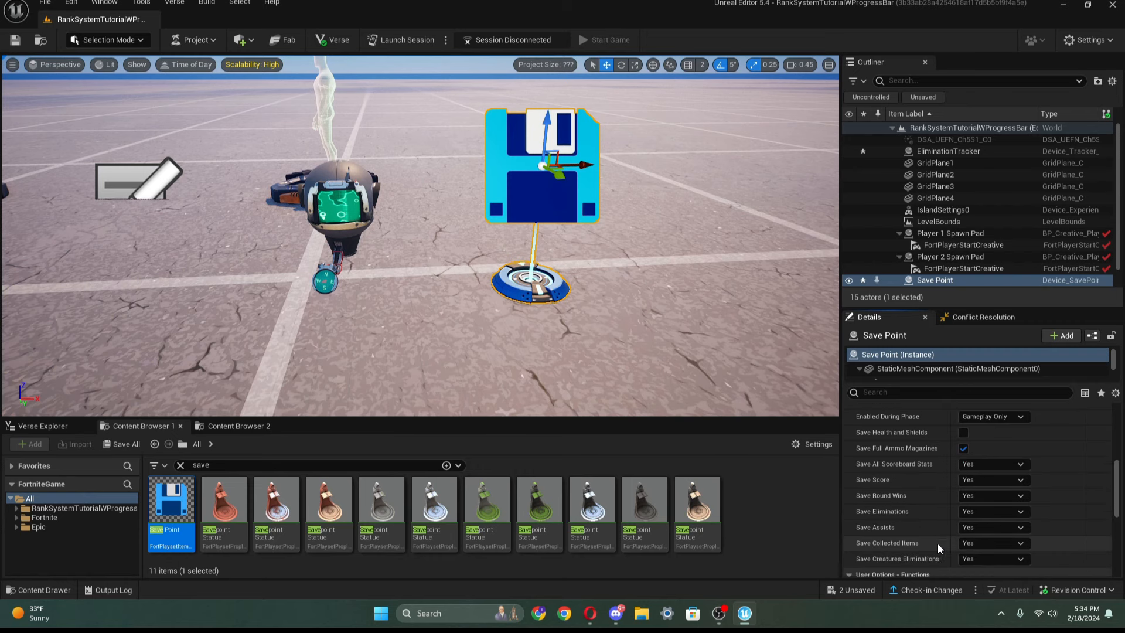
{"action": "scroll", "coordinate": [970, 486], "scroll_direction": "down", "scroll_amount": 12}
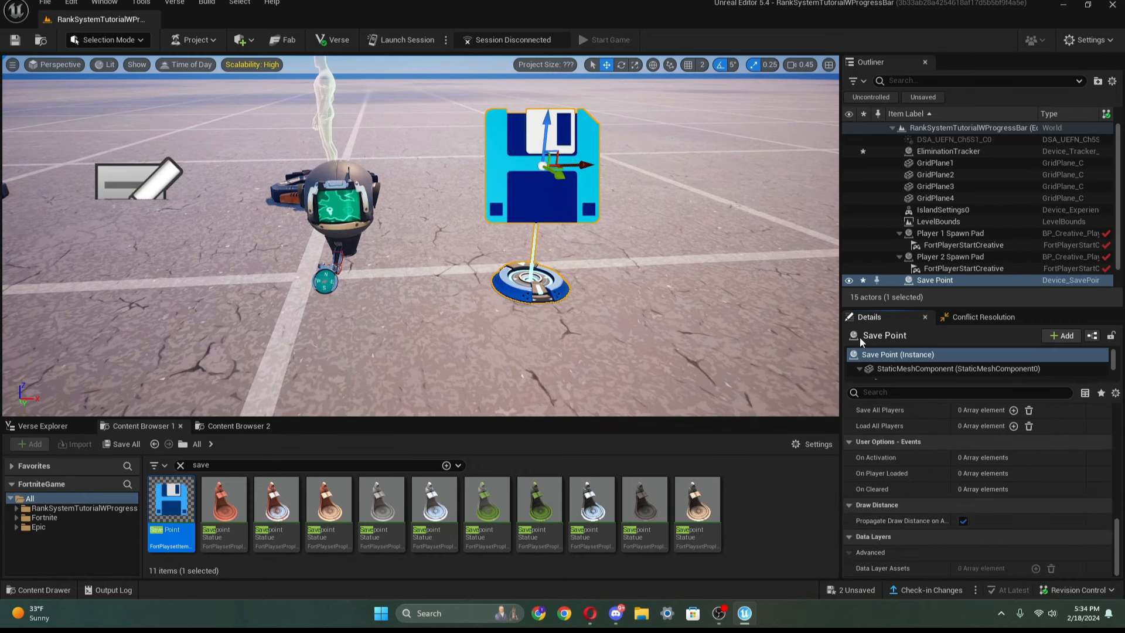
Step: Deselect the Save Point and open RankSystem.verse from the project's Content folder in Visual Studio Code
{"action": "left_click", "coordinate": [596, 193]}
{"action": "right_click_drag", "start_coordinate": [596, 193], "coordinate": [596, 194]}
{"action": "left_click", "coordinate": [37, 426]}
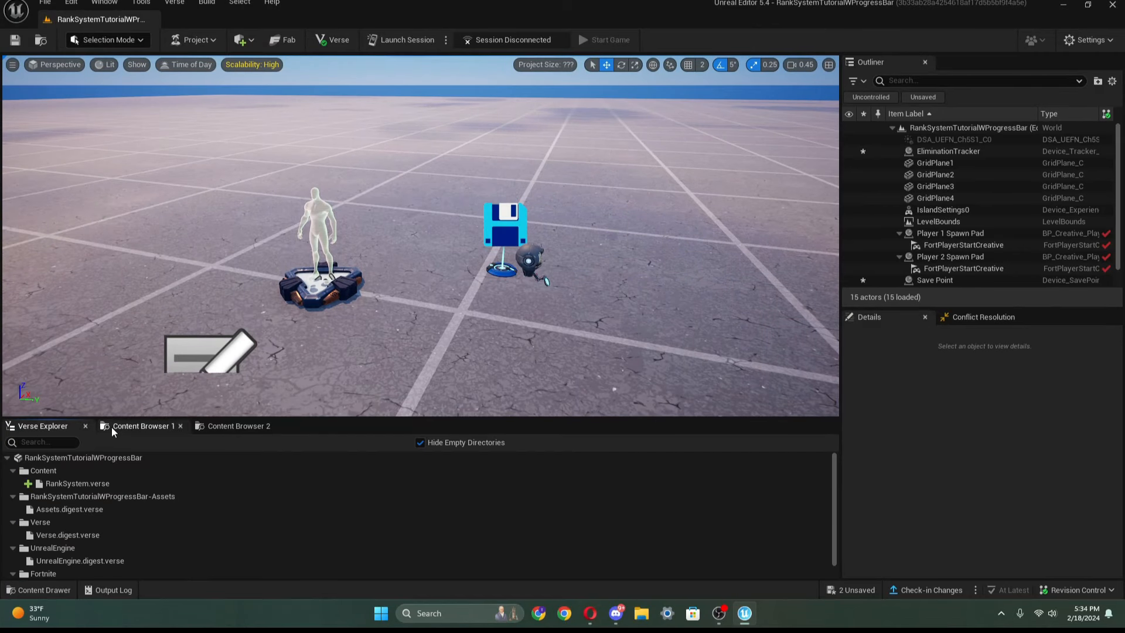
{"action": "left_click", "coordinate": [114, 426]}
{"action": "left_click", "coordinate": [43, 426]}
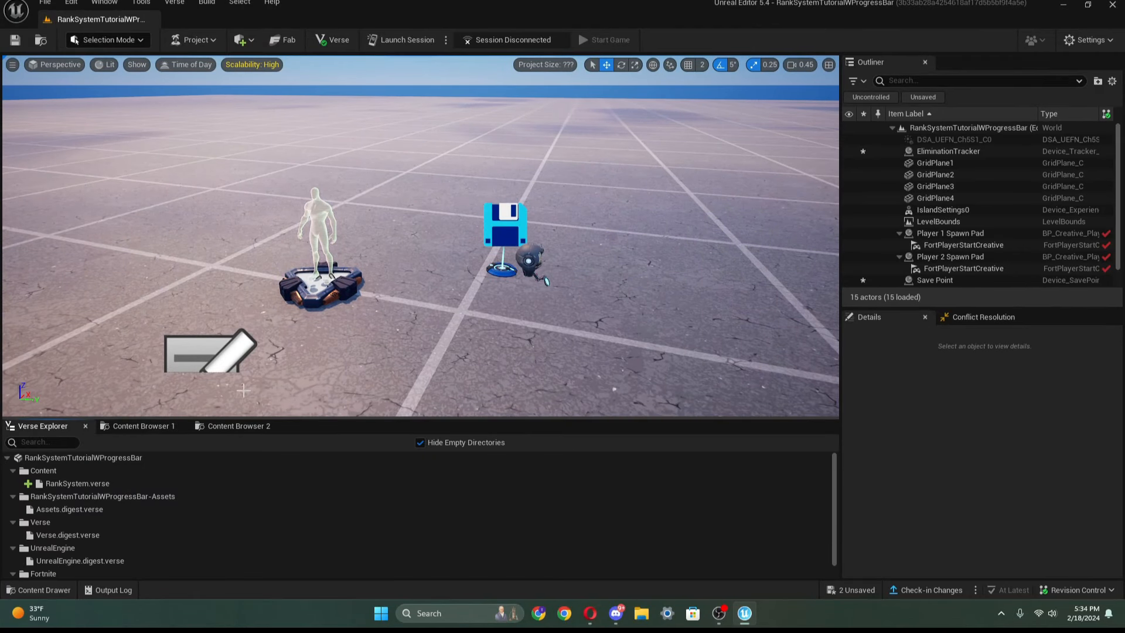
{"action": "left_click", "coordinate": [47, 484]}
{"action": "double_click", "coordinate": [33, 484]}
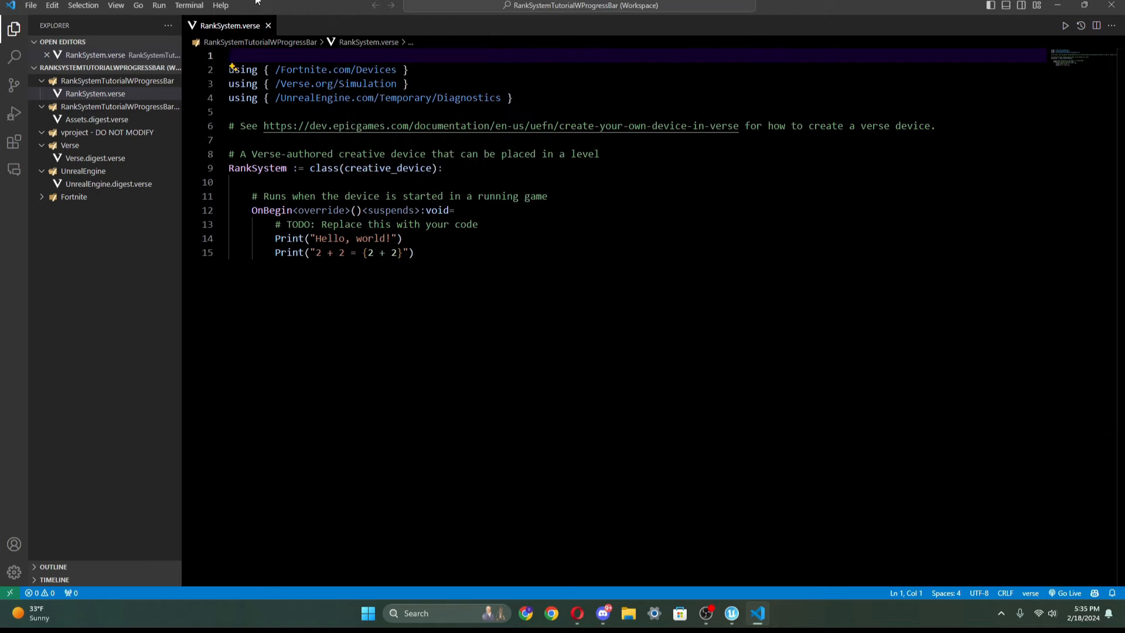
Step: Start a new file in the RankSystemTutorialWProgressBar folder, with a name beginning with Player
{"action": "left_click", "coordinate": [132, 68]}
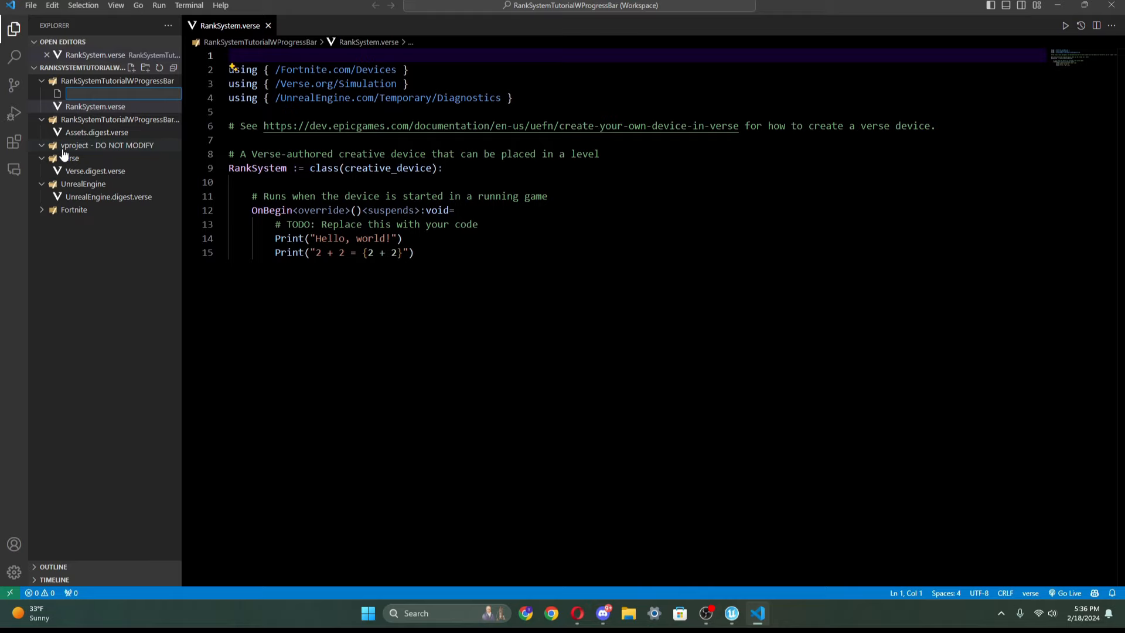
{"action": "type", "text": "Player"}
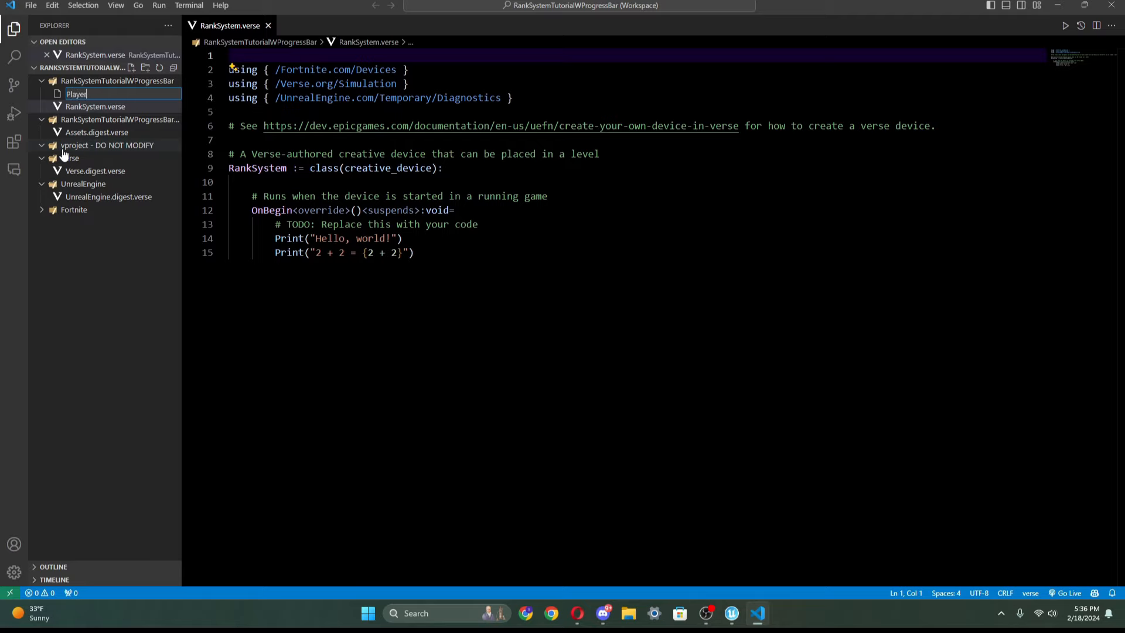